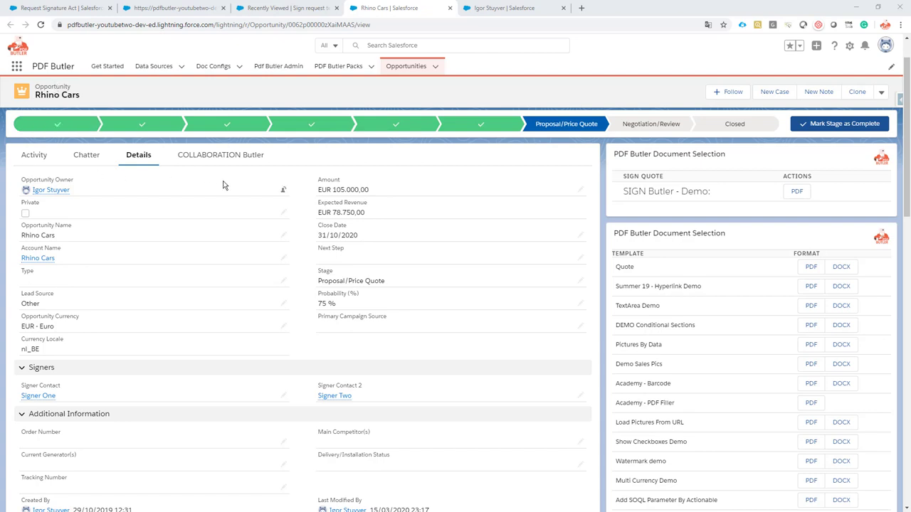
# - Review the Rhino Cars opportunity and its signers, then open the owner's user profile
pyautogui.scroll(-3, 213, 182)
pyautogui.scroll(-3, 213, 184)
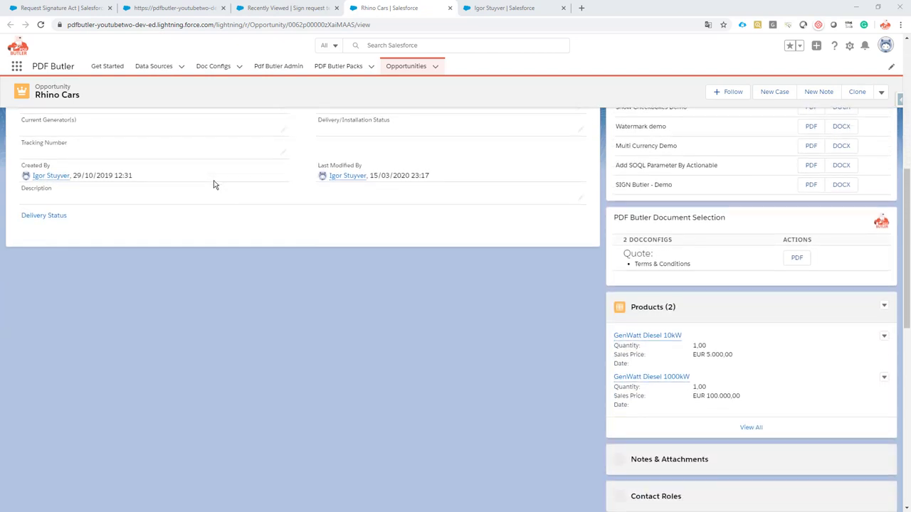
pyautogui.scroll(-1, 688, 384)
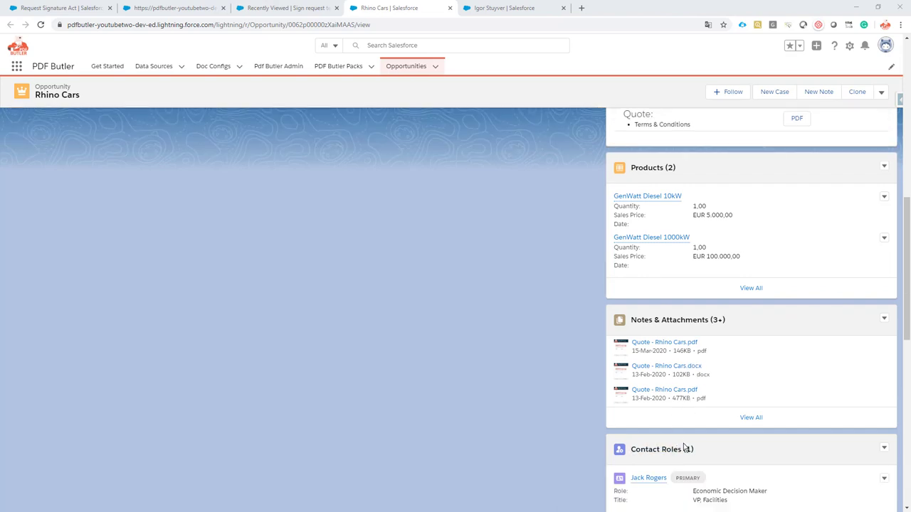
pyautogui.scroll(7, 439, 338)
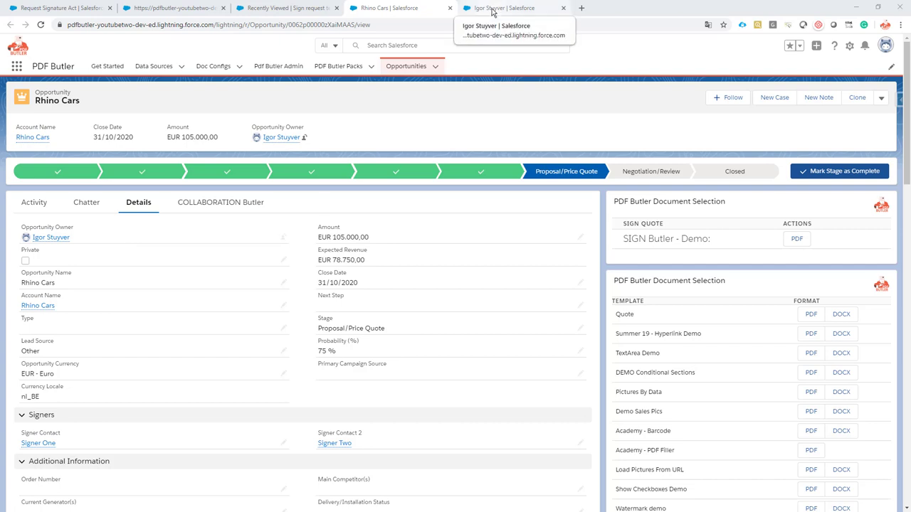
pyautogui.click(492, 11)
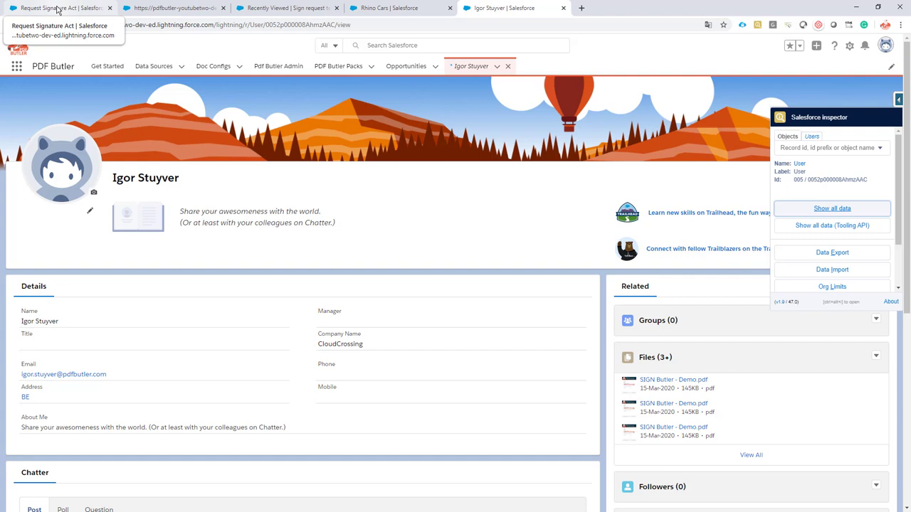
# - Create a SOQL data source named with the user's full name, keeping the default Account query
pyautogui.click(57, 9)
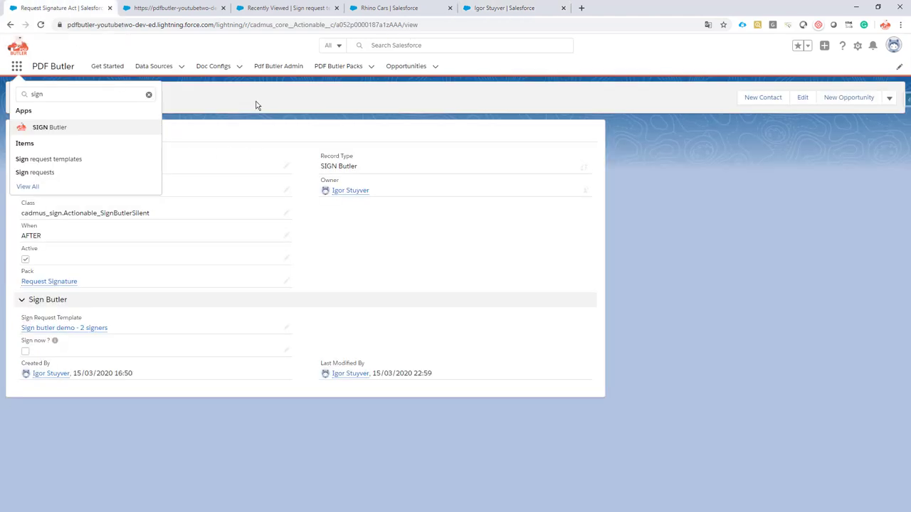
pyautogui.click(180, 67)
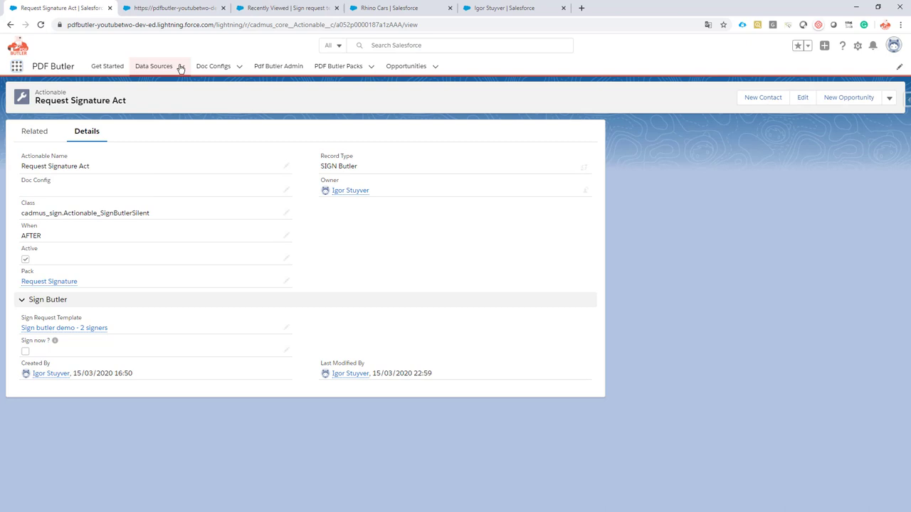
pyautogui.click(156, 68)
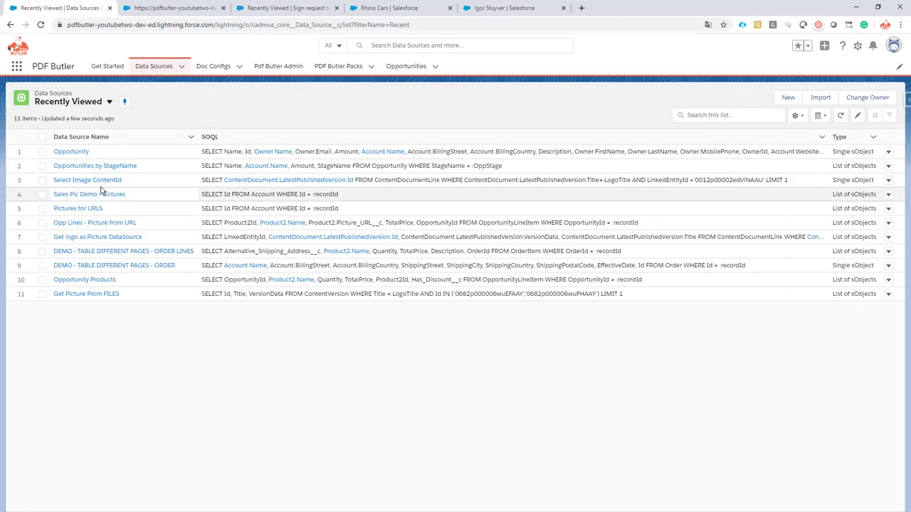
pyautogui.click(789, 98)
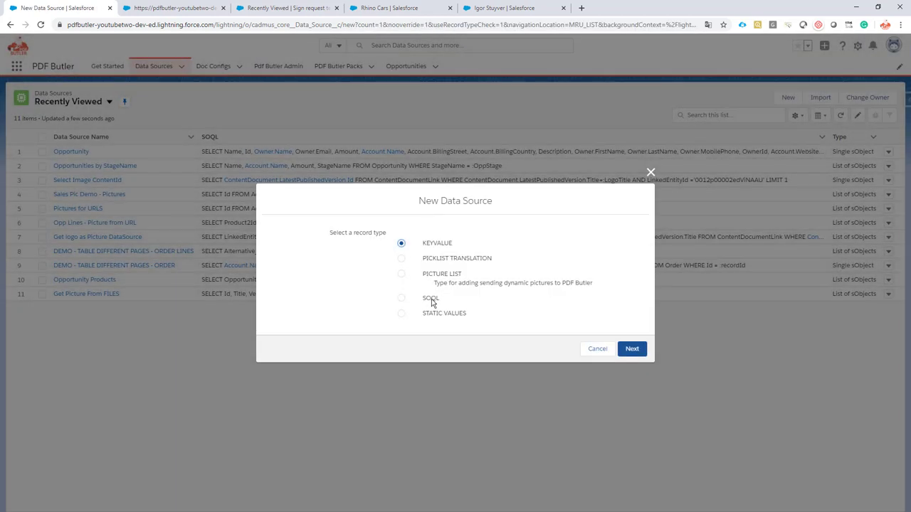
pyautogui.click(431, 299)
pyautogui.click(633, 349)
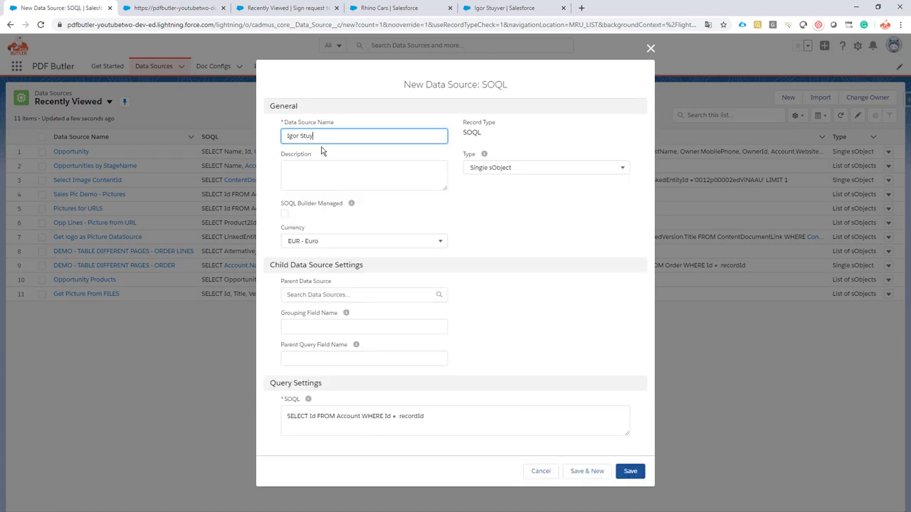
pyautogui.click(631, 472)
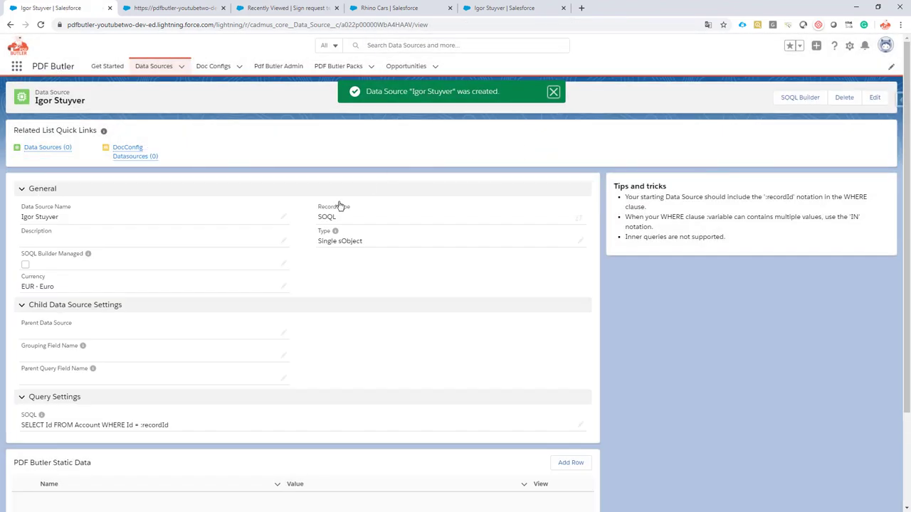
# - In the SOQL Builder, choose User as the query object
pyautogui.click(810, 97)
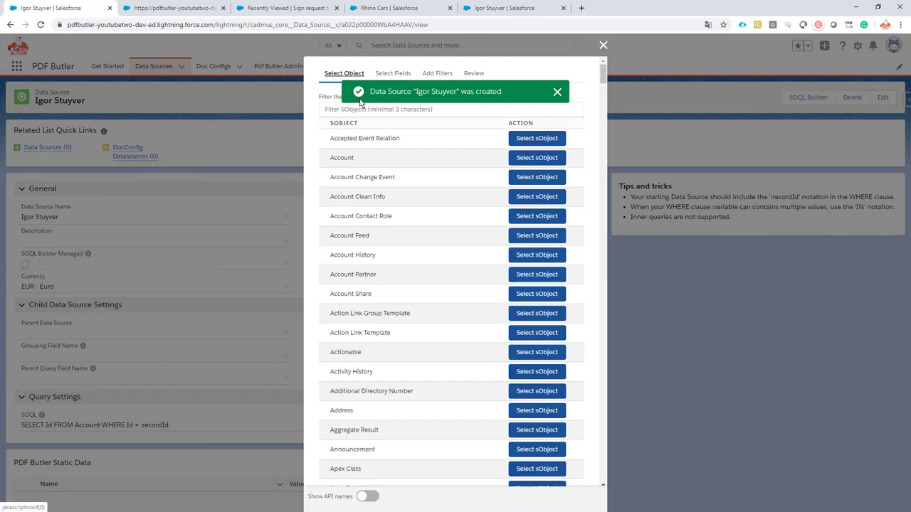
pyautogui.click(342, 111)
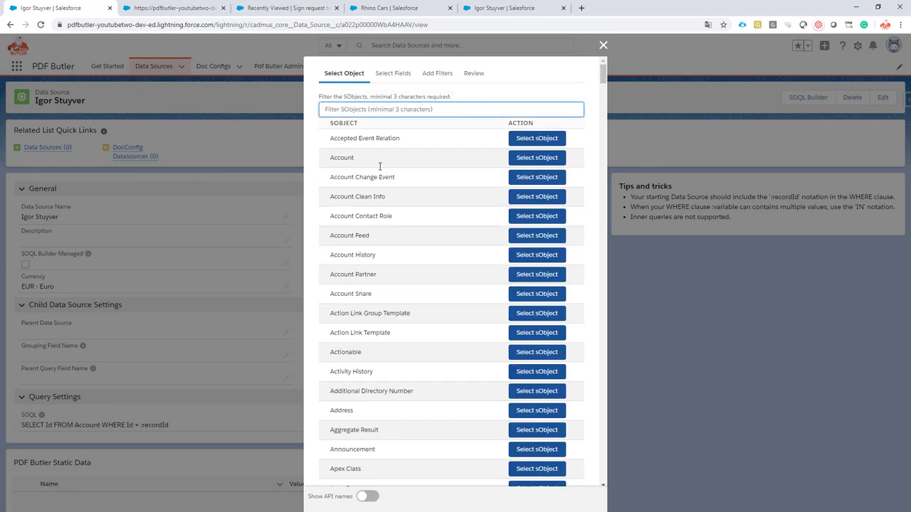
pyautogui.write('user')
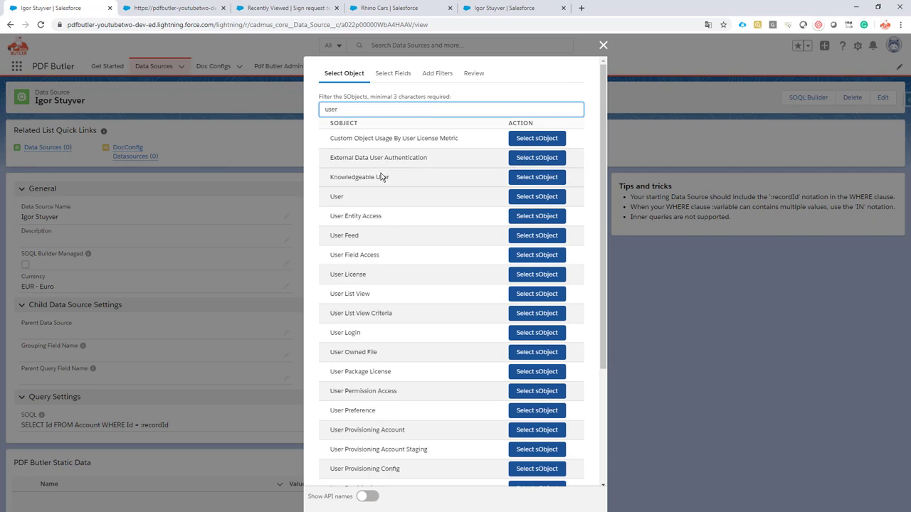
pyautogui.scroll(-2, 380, 177)
pyautogui.scroll(2, 349, 208)
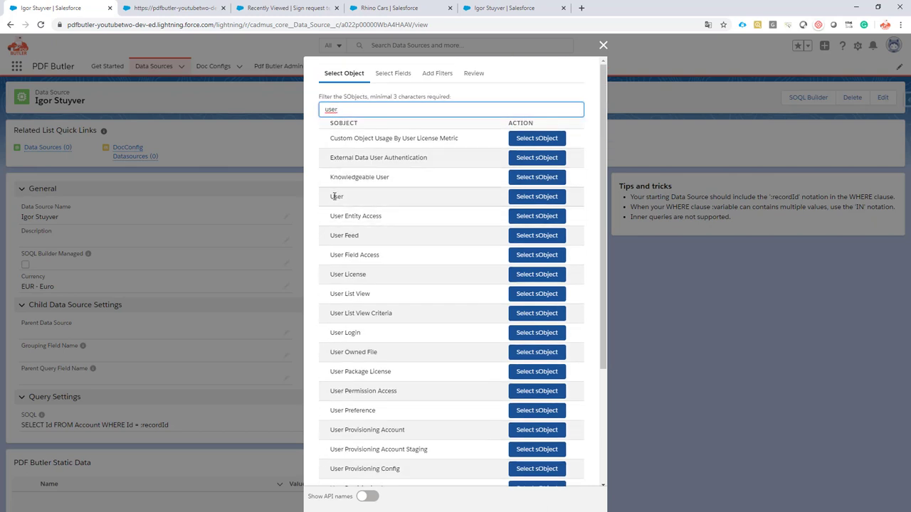
pyautogui.click(537, 196)
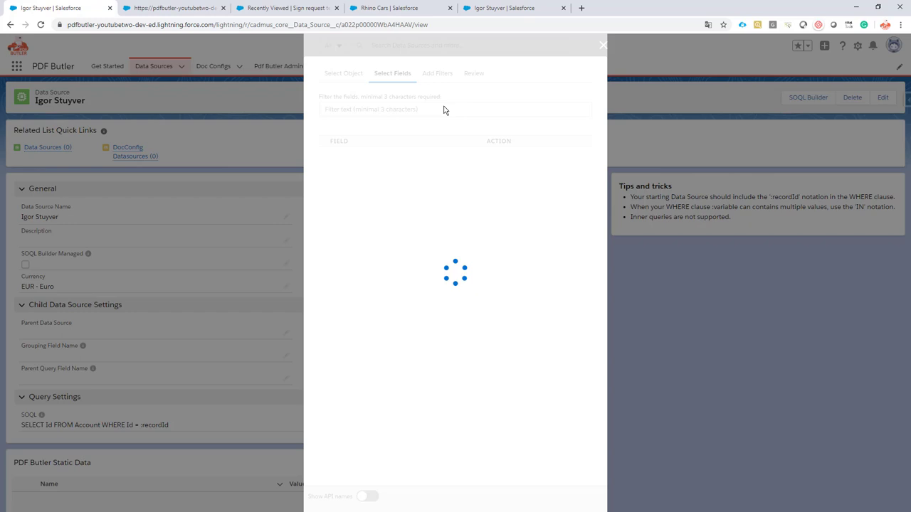
# - Add the First Name and Email fields to the User query
pyautogui.click(378, 107)
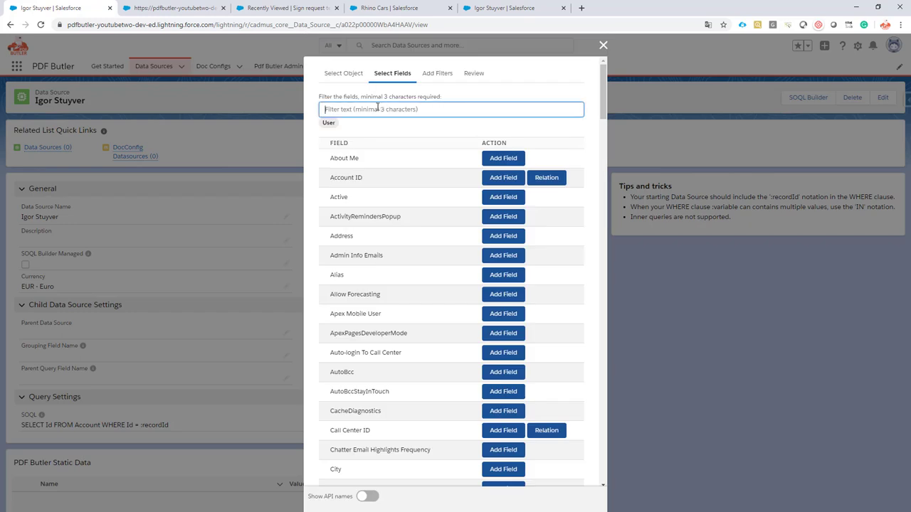
pyautogui.write('e')
pyautogui.press('BackSpace')
pyautogui.write('name')
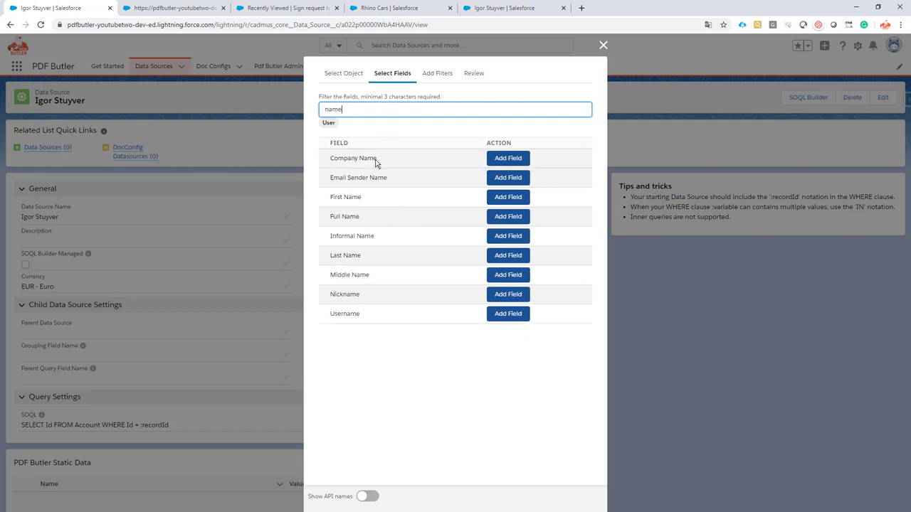
pyautogui.click(503, 198)
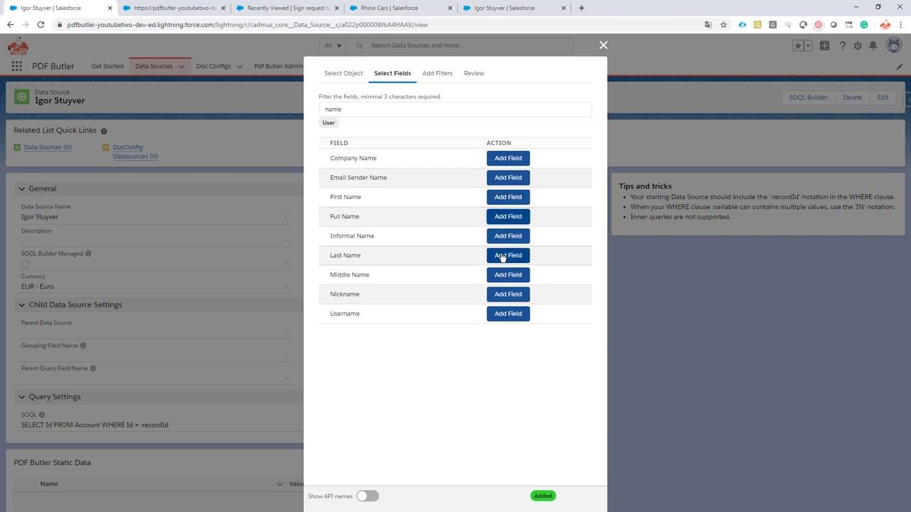
pyautogui.doubleClick(369, 111)
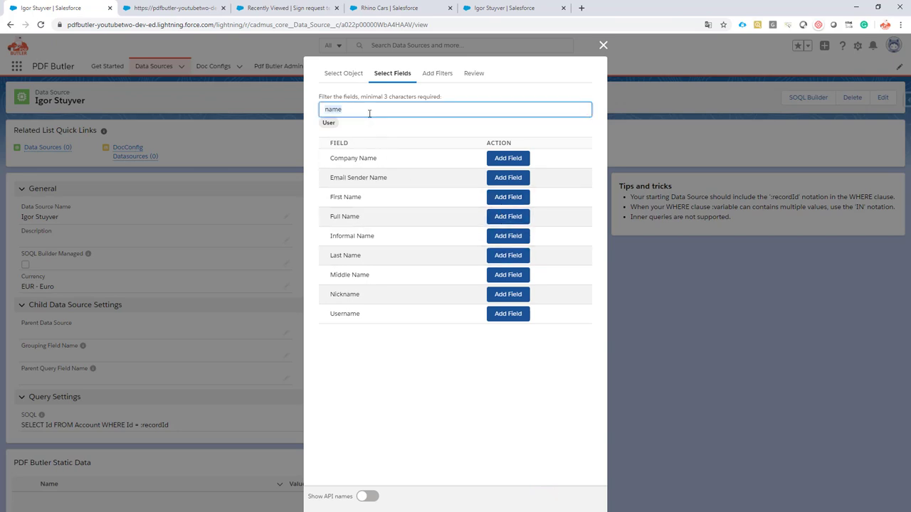
pyautogui.write('email')
pyautogui.scroll(-5, 362, 168)
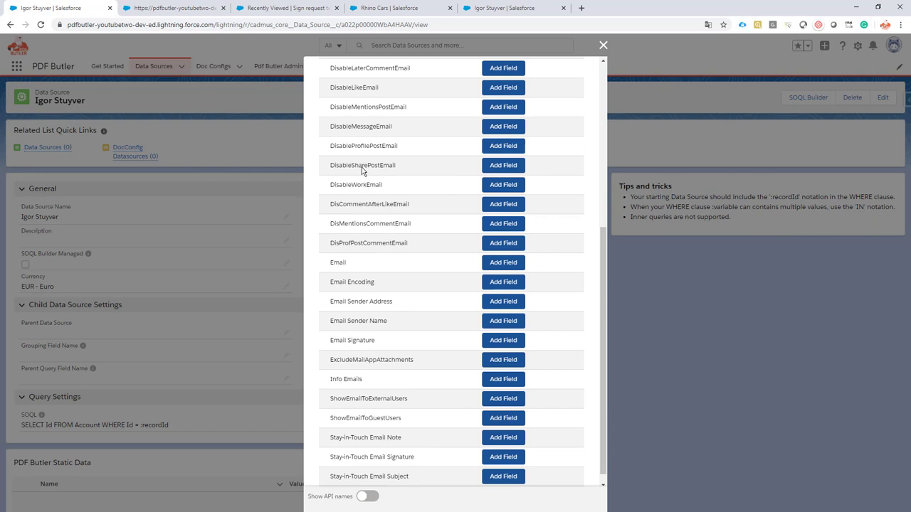
pyautogui.click(498, 250)
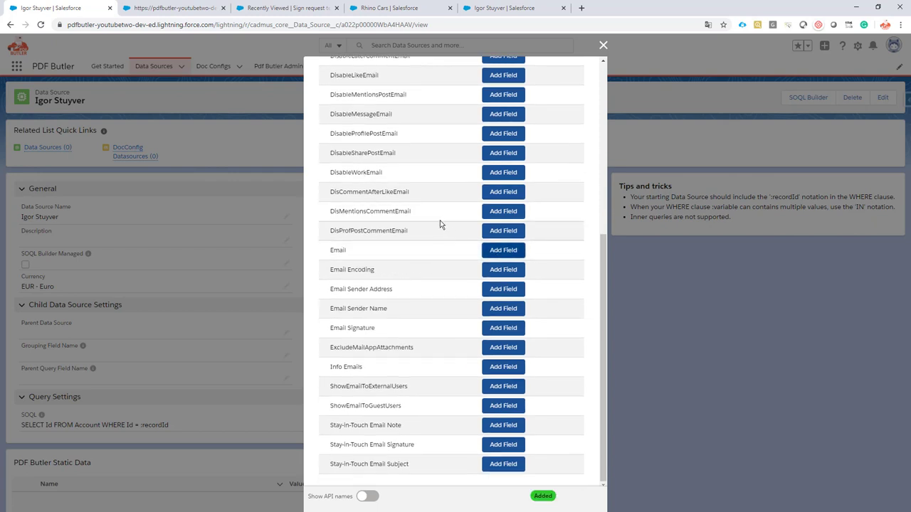
# - Add the Mobile and User ID fields to the query
pyautogui.scroll(3, 439, 223)
pyautogui.scroll(2, 438, 225)
pyautogui.click(349, 109)
pyautogui.doubleClick(349, 108)
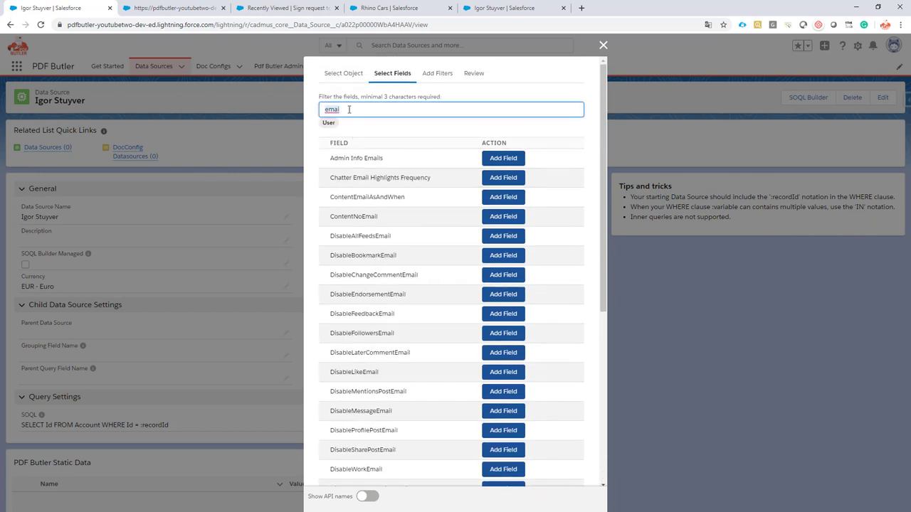
pyautogui.write('mobi')
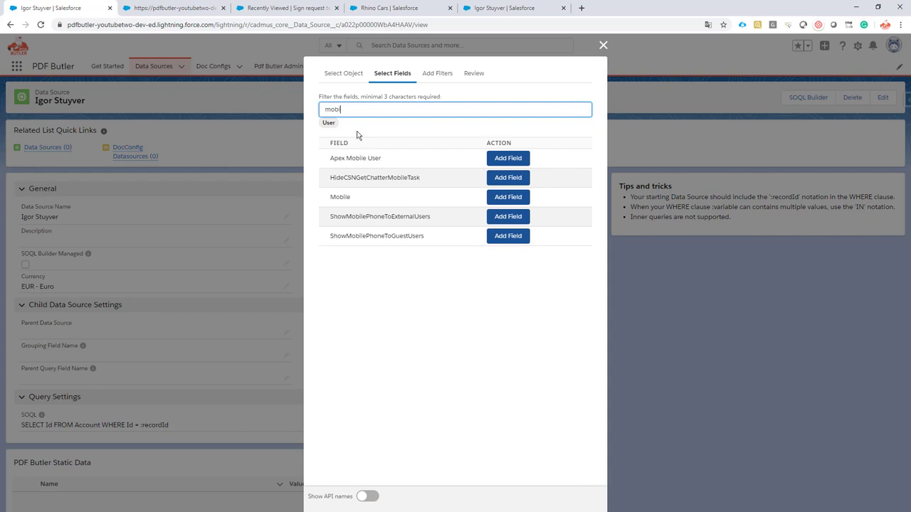
pyautogui.click(500, 198)
pyautogui.doubleClick(351, 108)
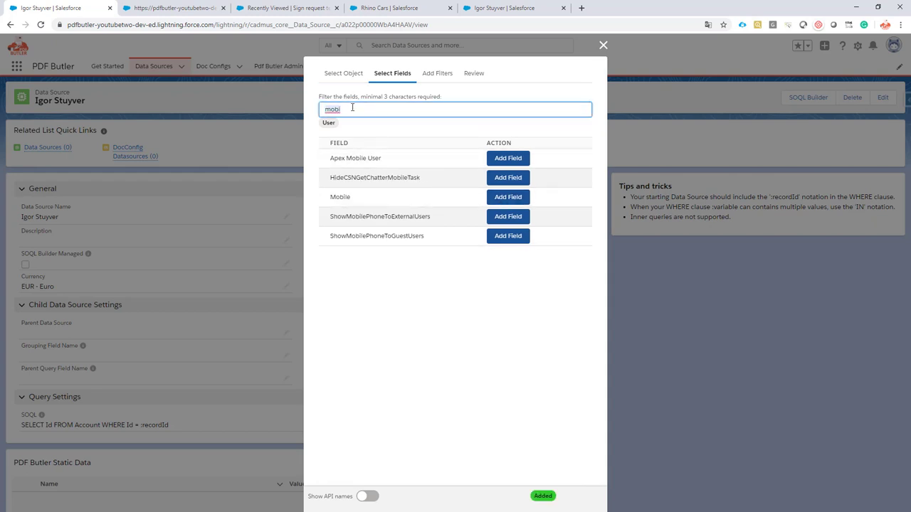
pyautogui.write('rec')
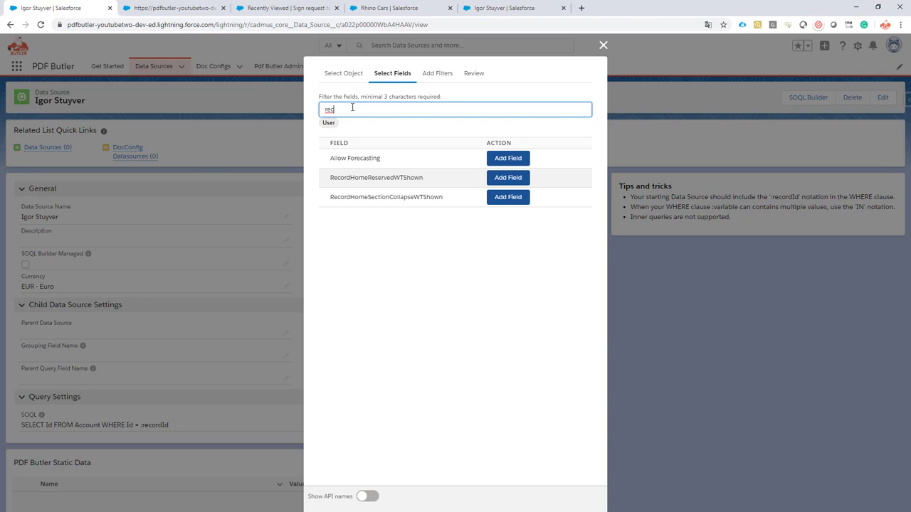
pyautogui.press('BackSpace')
pyautogui.press('BackSpace')
pyautogui.press('BackSpace')
pyautogui.write('user')
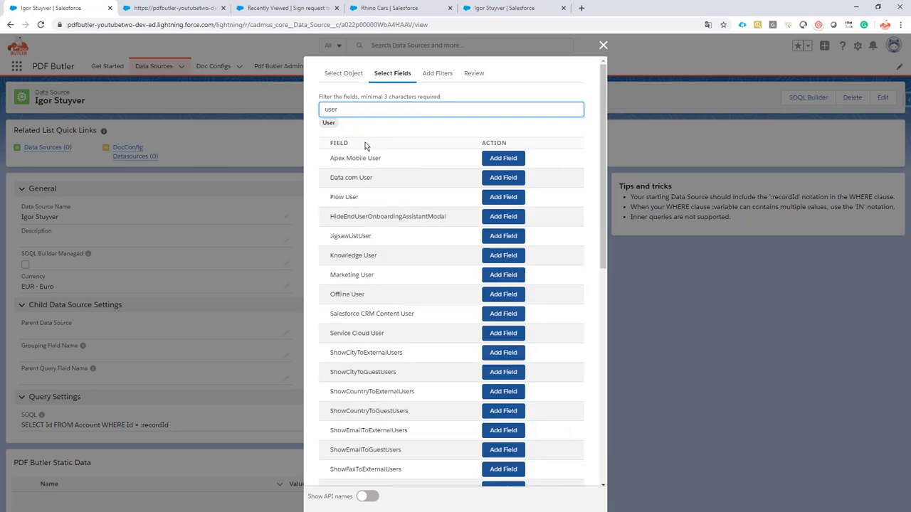
pyautogui.scroll(-6, 378, 156)
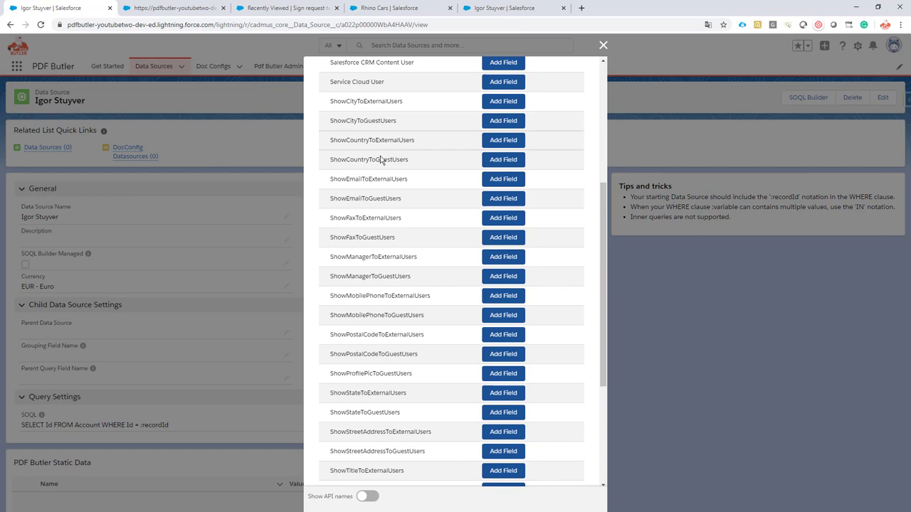
pyautogui.click(506, 384)
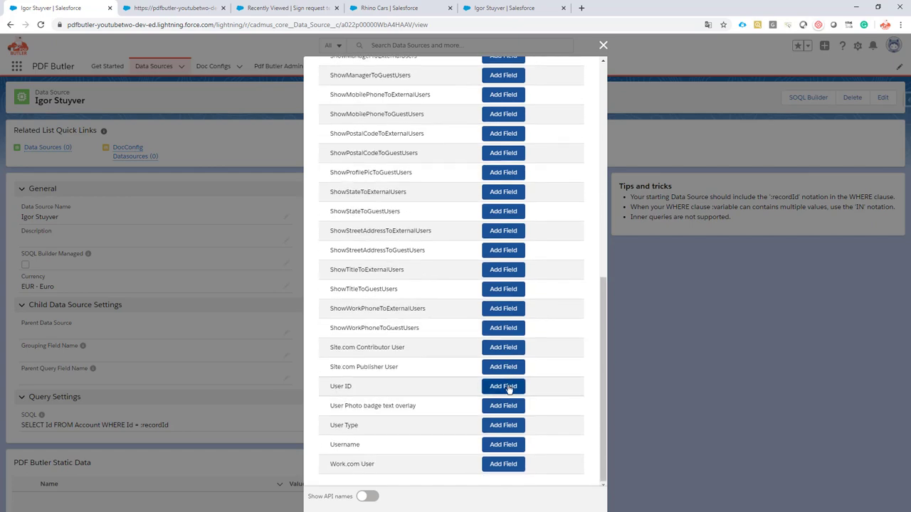
pyautogui.scroll(4, 546, 231)
pyautogui.scroll(3, 546, 230)
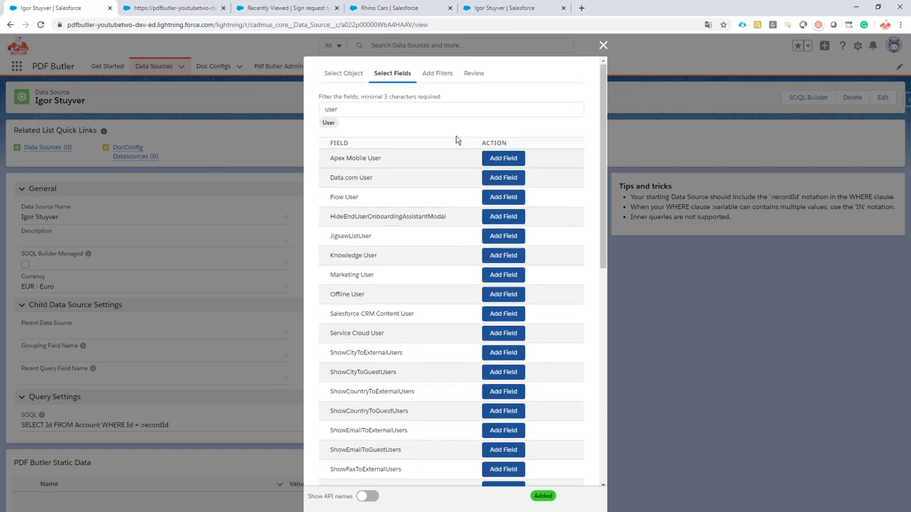
# - Start a WHERE filter on Full Name using the '=' operator and a custom value
pyautogui.click(436, 73)
pyautogui.click(369, 137)
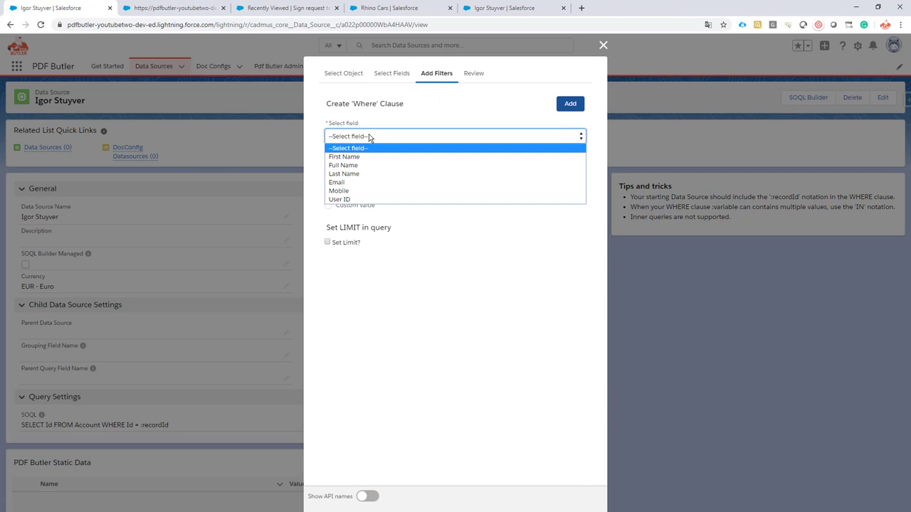
pyautogui.click(344, 165)
pyautogui.click(369, 163)
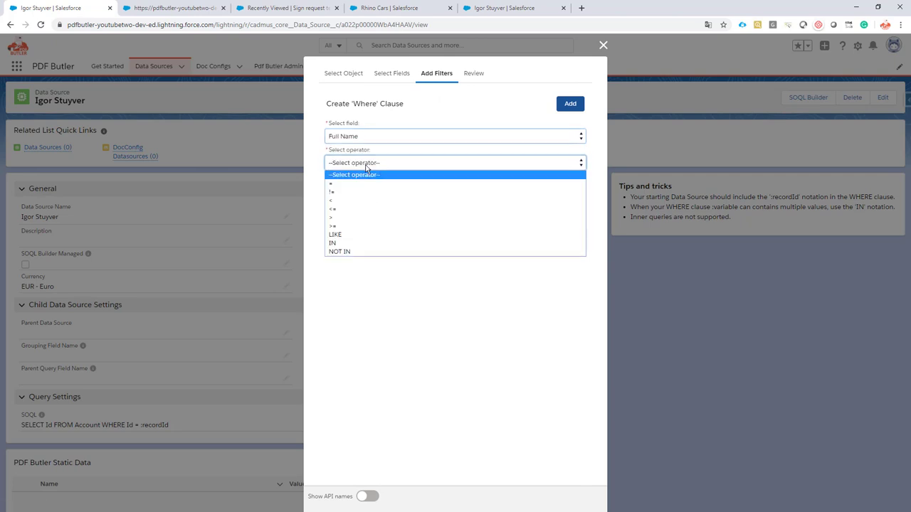
pyautogui.click(366, 183)
pyautogui.click(364, 206)
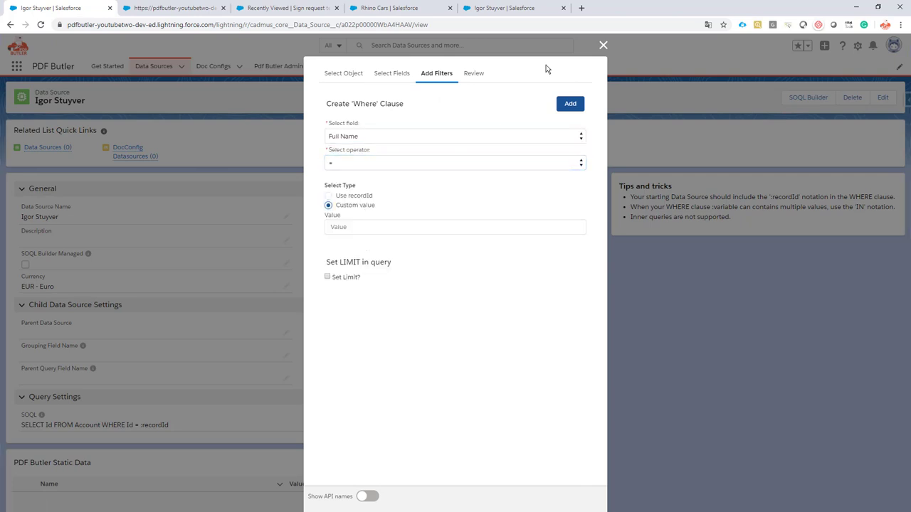
# - Copy the user's full name from the profile page into the filter value and add the clause
pyautogui.click(502, 7)
pyautogui.moveTo(61, 321); pyautogui.dragTo(20, 321)
pyautogui.hotkey('ctrl', 'c')
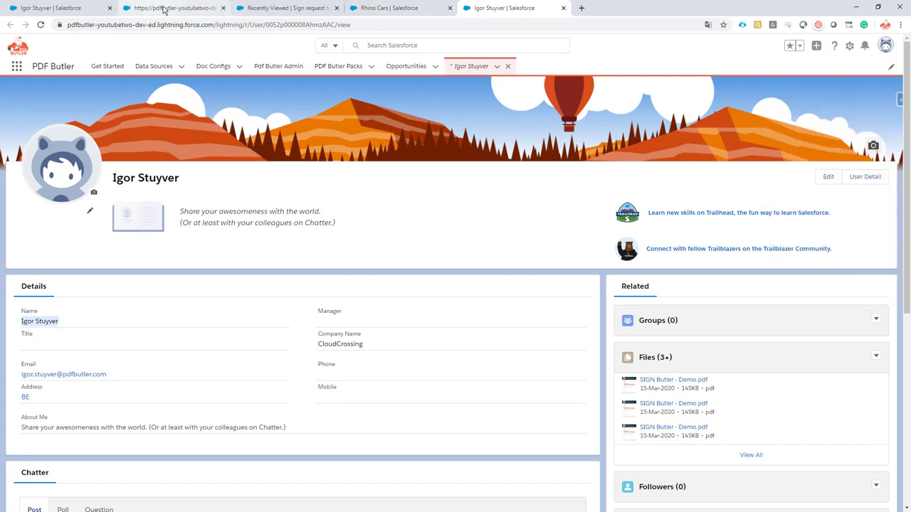
pyautogui.click(60, 8)
pyautogui.click(366, 226)
pyautogui.hotkey('ctrl', 'v')
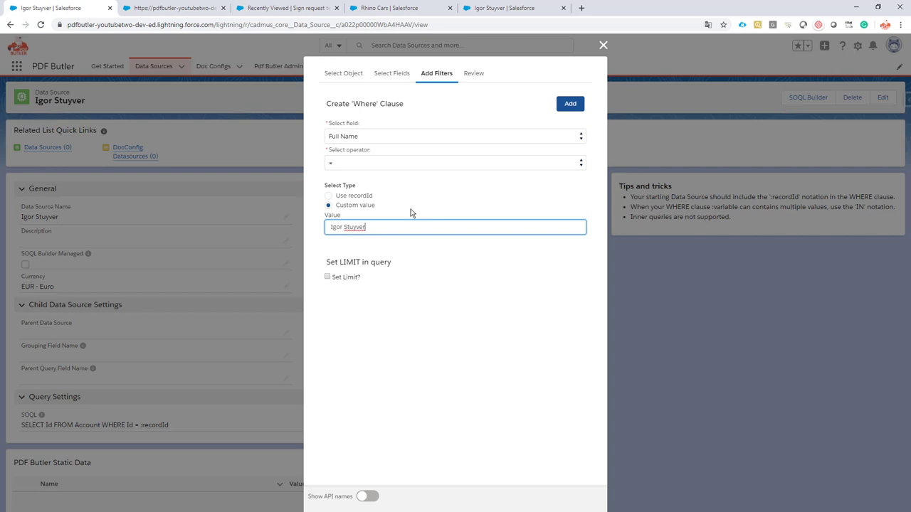
pyautogui.click(570, 105)
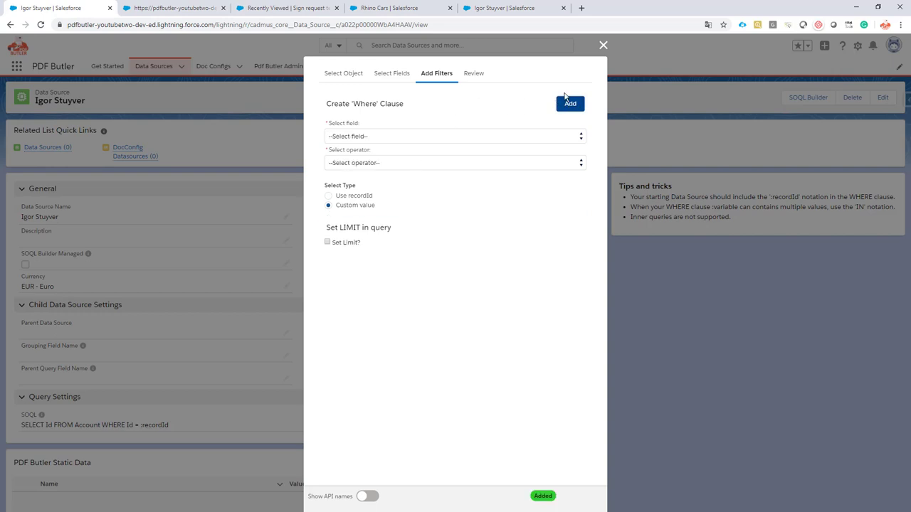
# - Save the User query to the data source from Review, then show the sign request templates list
pyautogui.click(473, 73)
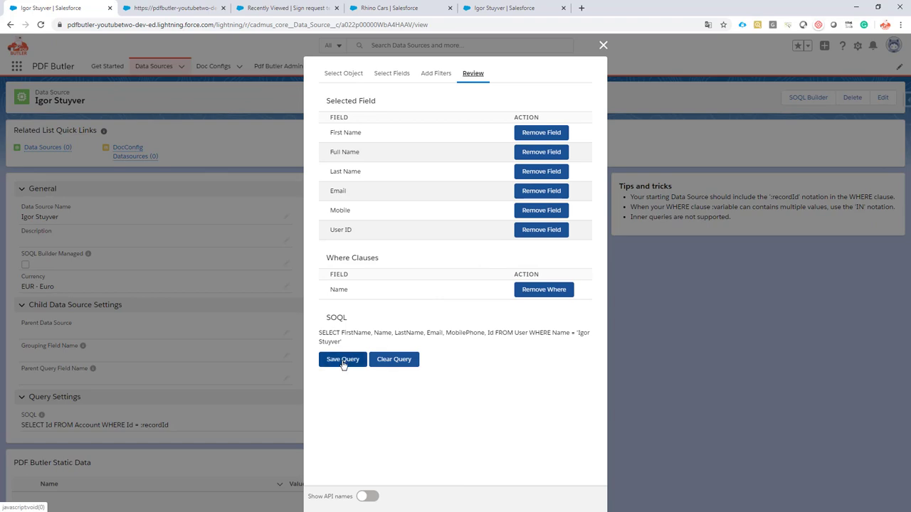
pyautogui.click(343, 360)
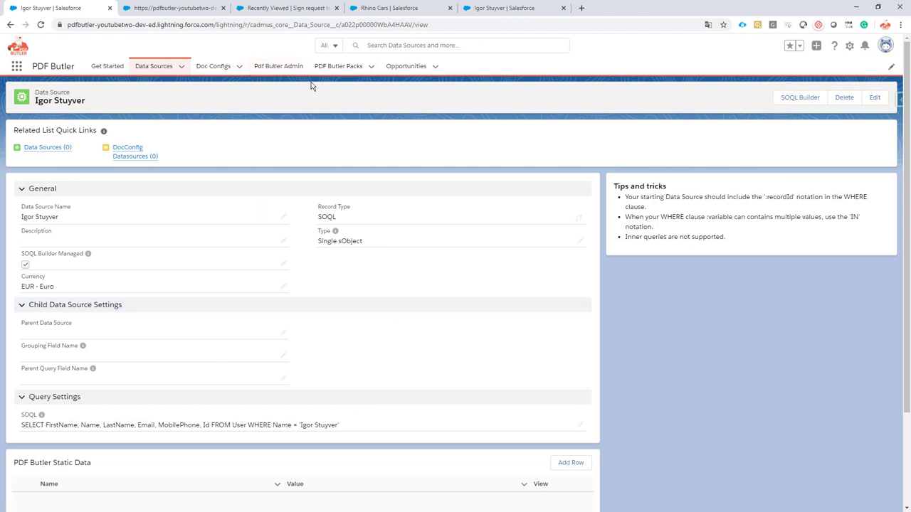
pyautogui.click(276, 11)
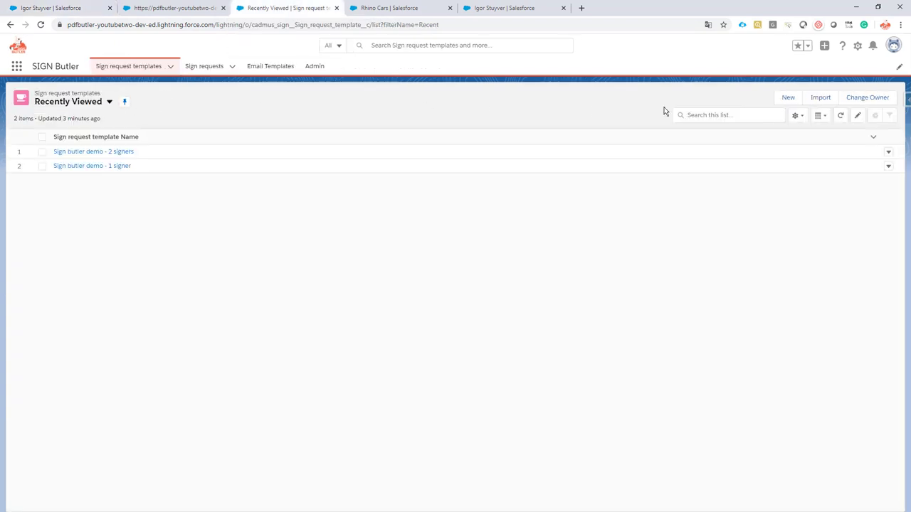
# - Start a new template named 'Sign Butler Demo - Static Signer' with master object Opportunity
pyautogui.click(789, 97)
pyautogui.click(788, 97)
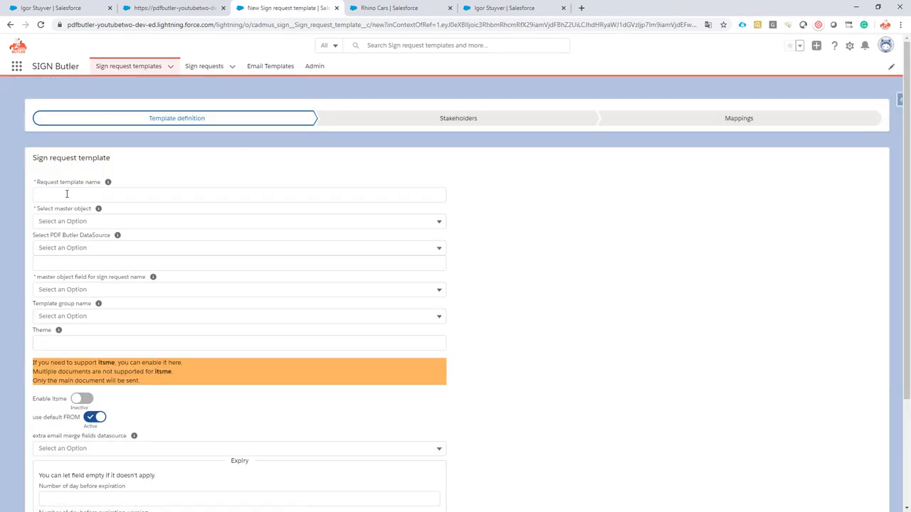
pyautogui.click(66, 194)
pyautogui.write('S')
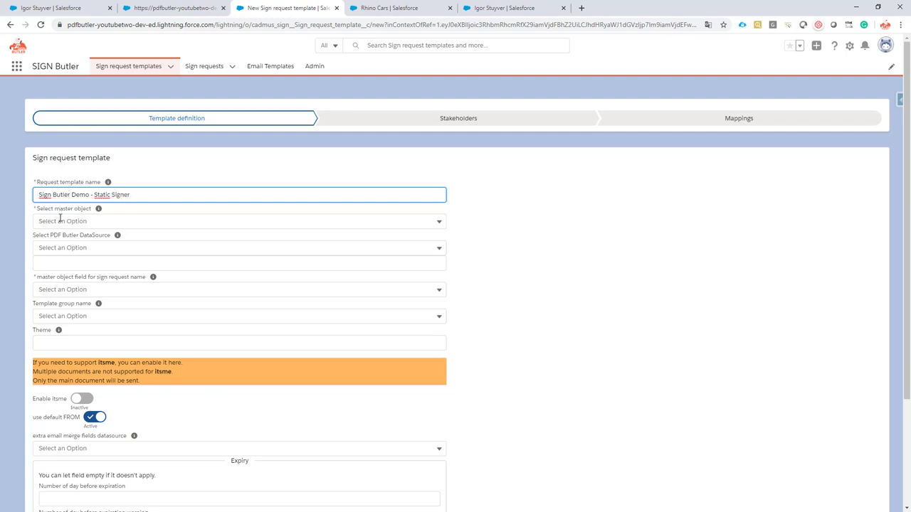
pyautogui.click(59, 221)
pyautogui.click(74, 260)
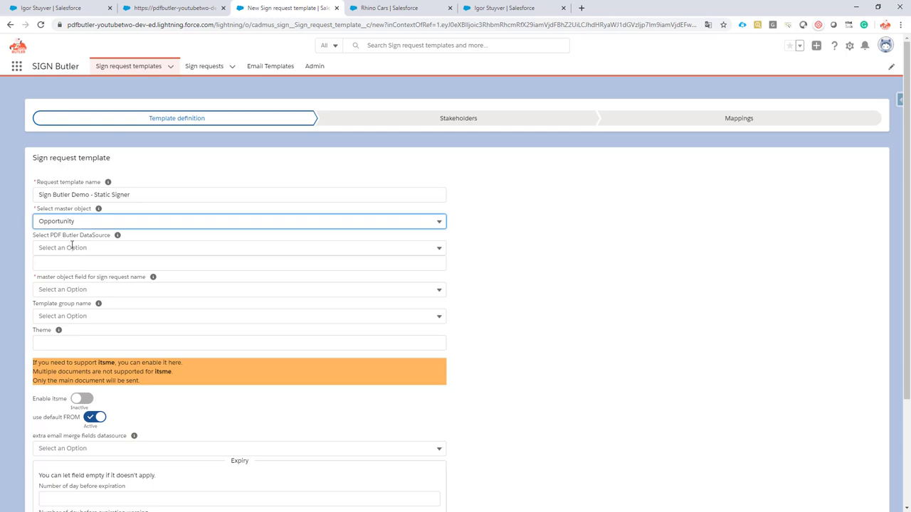
# - Add Opportunity and the user's data source, use Name as request name field, and continue
pyautogui.click(66, 247)
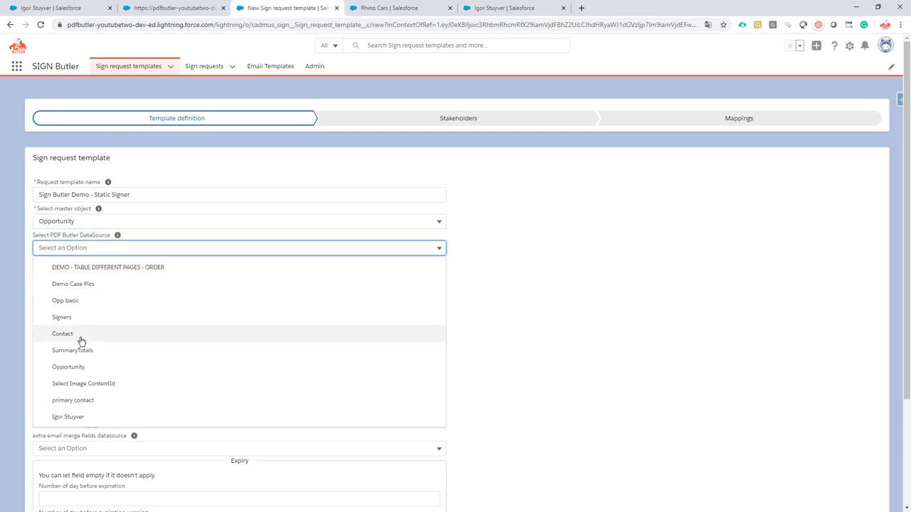
pyautogui.click(85, 367)
pyautogui.click(87, 248)
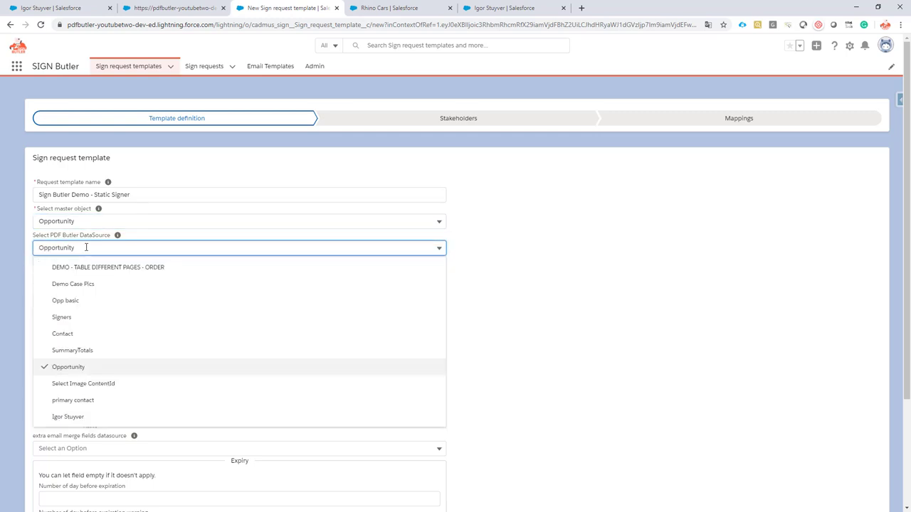
pyautogui.click(74, 418)
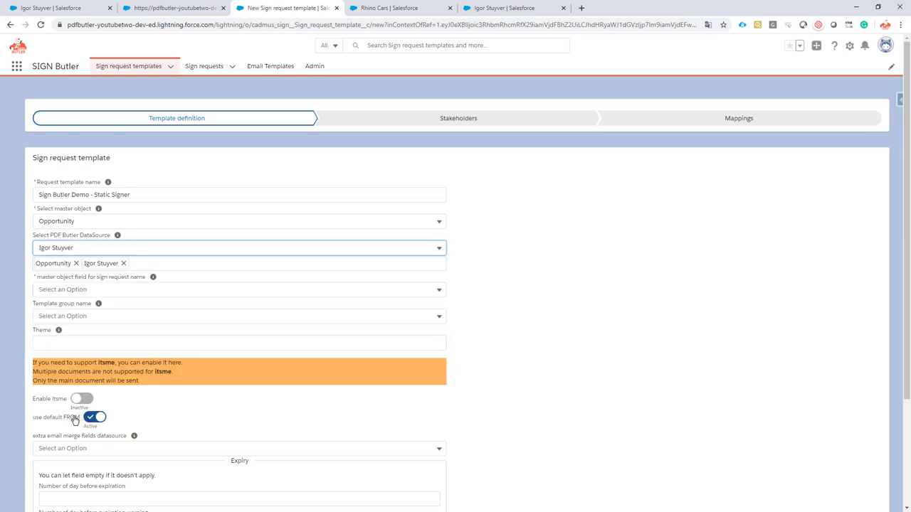
pyautogui.click(80, 290)
pyautogui.click(74, 310)
pyautogui.scroll(-2, 119, 278)
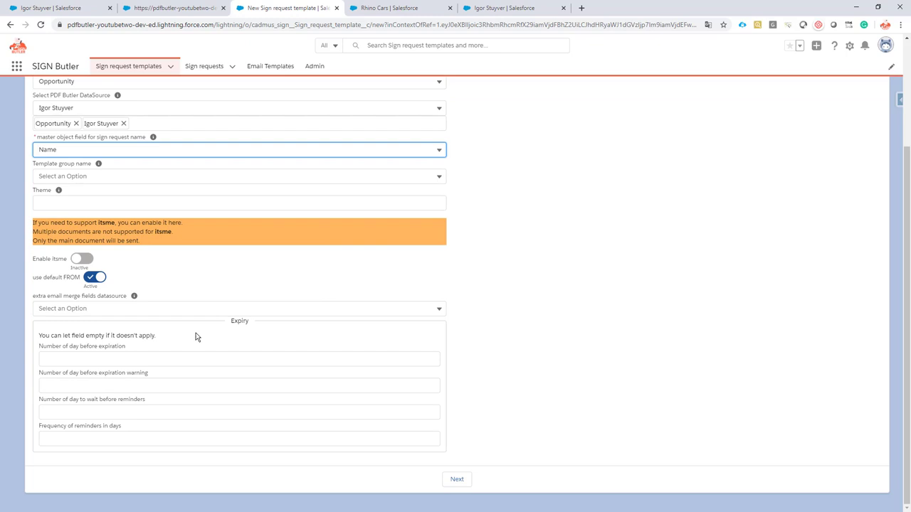
pyautogui.click(459, 481)
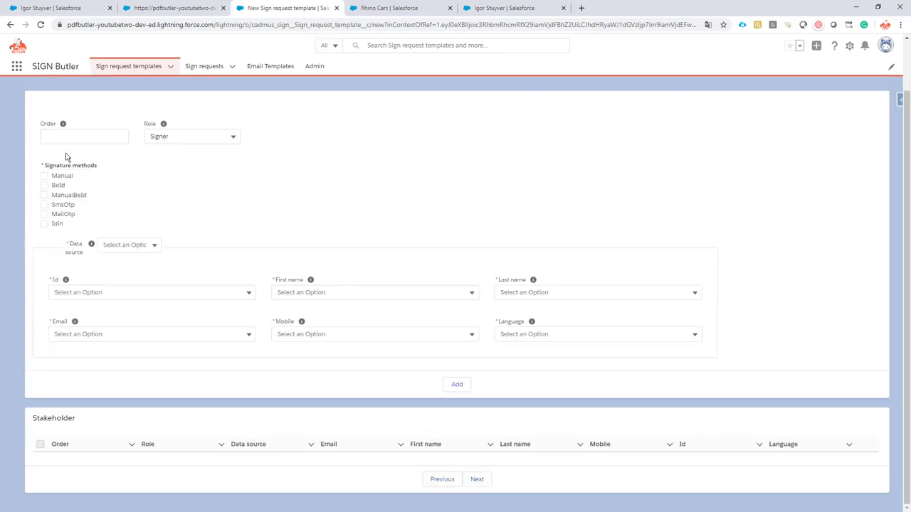
# - Set up signer order 1 with manual signature from the user data source, mapping Id, FirstName, LastName
pyautogui.click(63, 135)
pyautogui.click(61, 178)
pyautogui.click(129, 245)
pyautogui.click(134, 283)
pyautogui.click(106, 298)
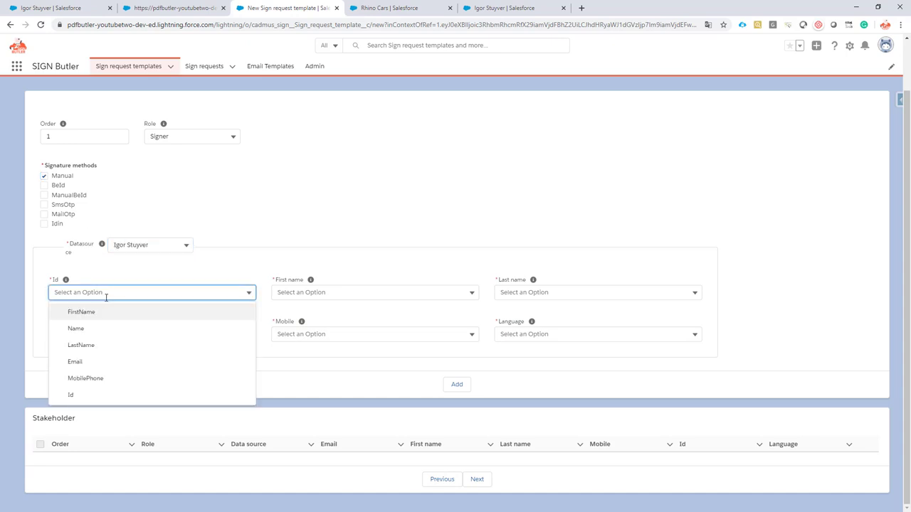
pyautogui.click(116, 394)
pyautogui.click(317, 291)
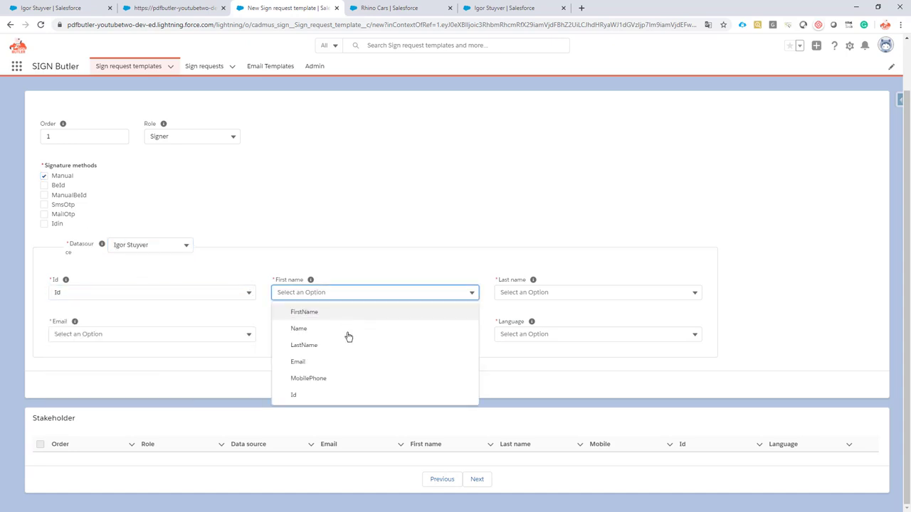
pyautogui.click(313, 313)
pyautogui.click(605, 292)
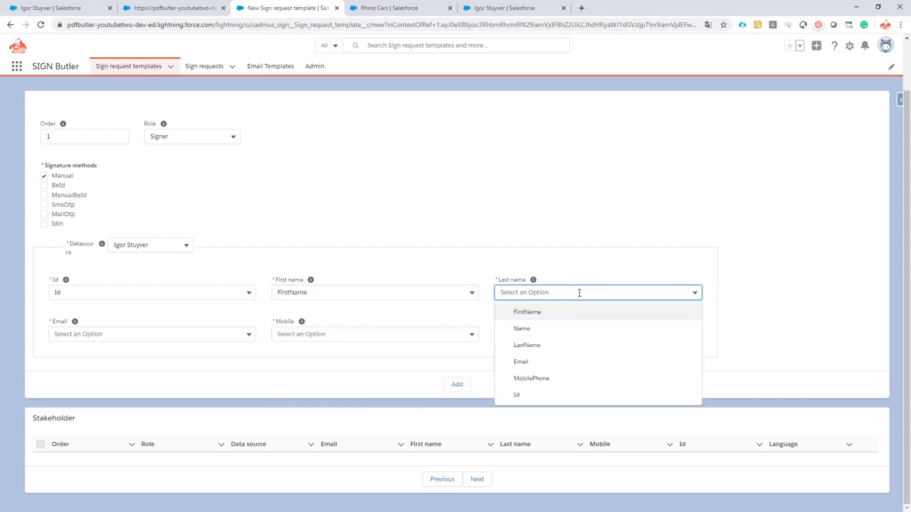
pyautogui.click(555, 345)
# - Map Email and MobilePhone, set language to 'Not mapped: Use Dutch', and add the signer
pyautogui.click(105, 334)
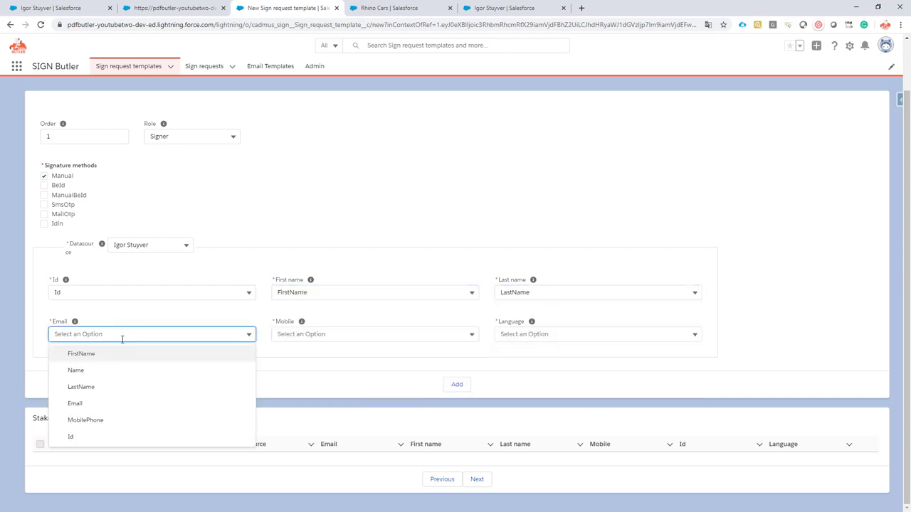
pyautogui.click(98, 402)
pyautogui.click(321, 334)
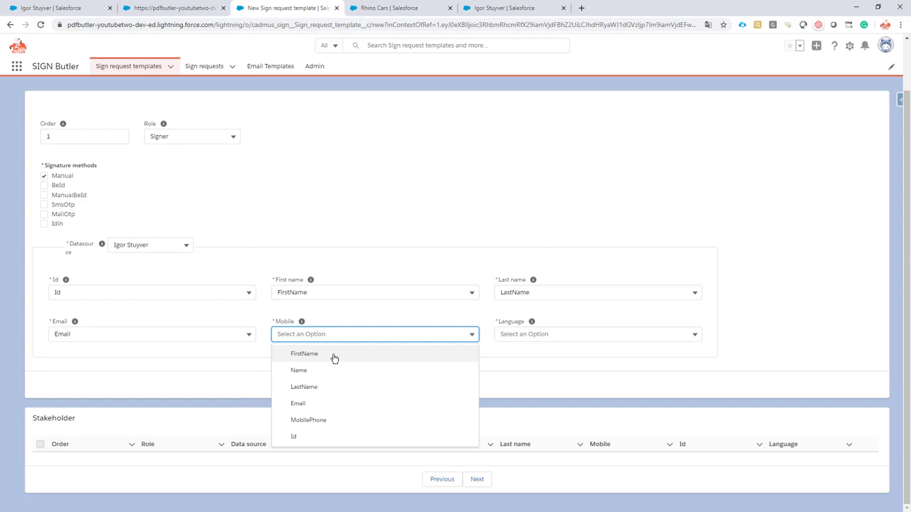
pyautogui.click(329, 420)
pyautogui.click(529, 334)
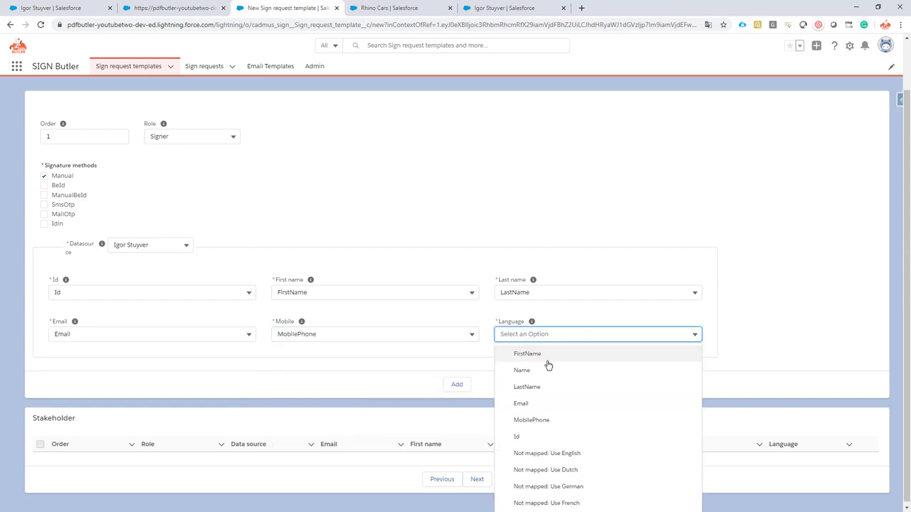
pyautogui.click(568, 469)
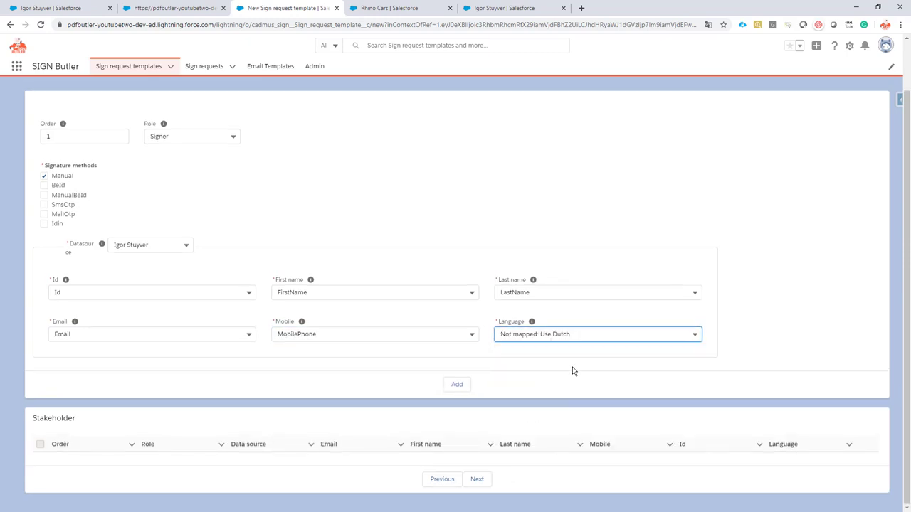
pyautogui.click(457, 386)
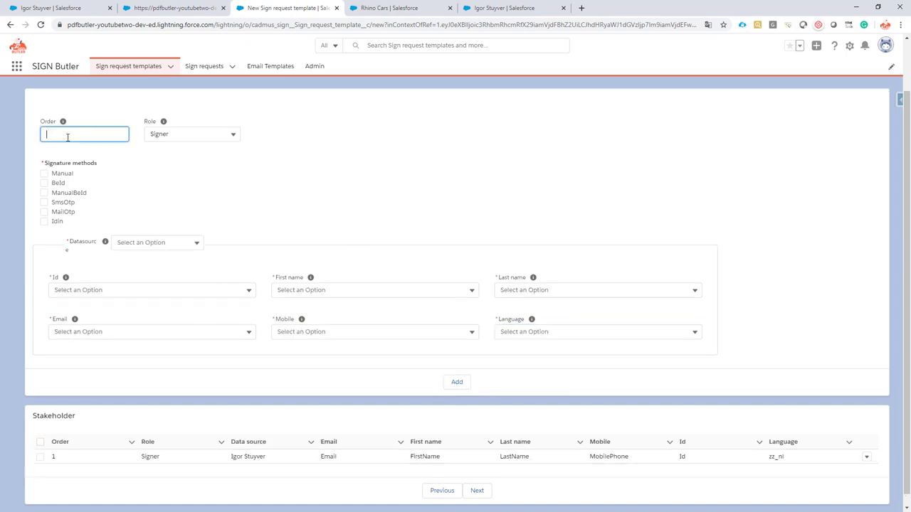
# - Set up a manual second signer from Opportunity, mapping Id, first and last name to Signer_Contact fields
pyautogui.click(60, 175)
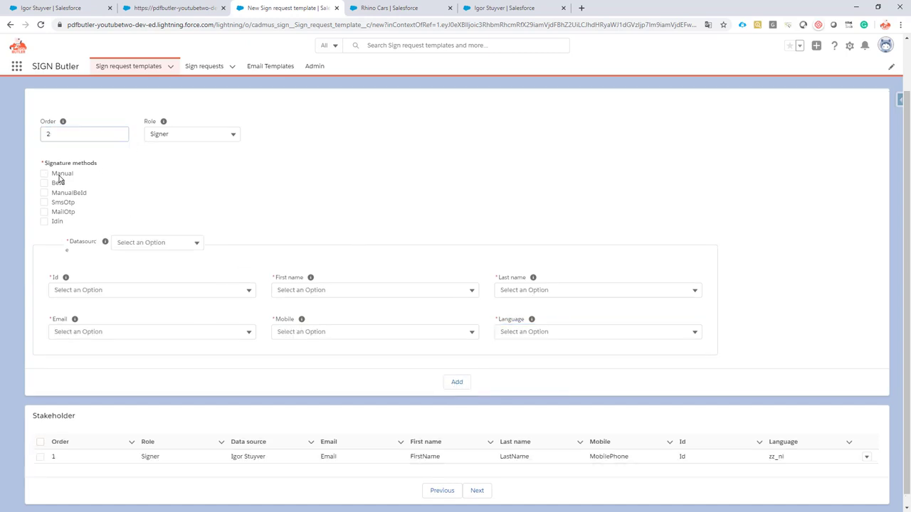
pyautogui.click(179, 245)
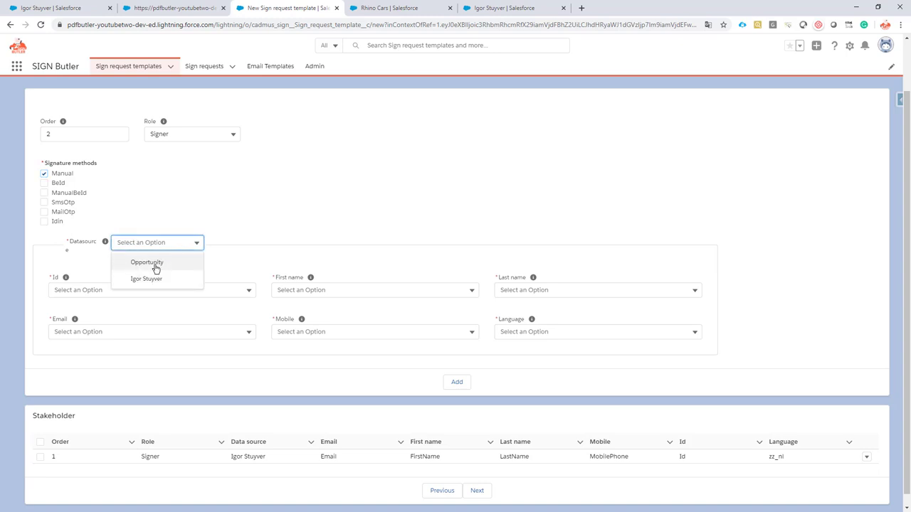
pyautogui.click(151, 263)
pyautogui.click(138, 289)
pyautogui.scroll(-10, 160, 340)
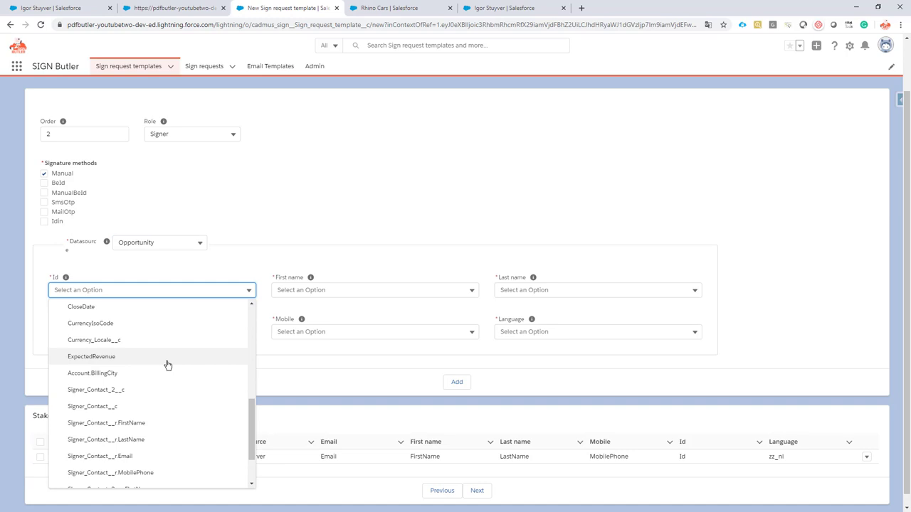
pyautogui.click(106, 406)
pyautogui.click(311, 289)
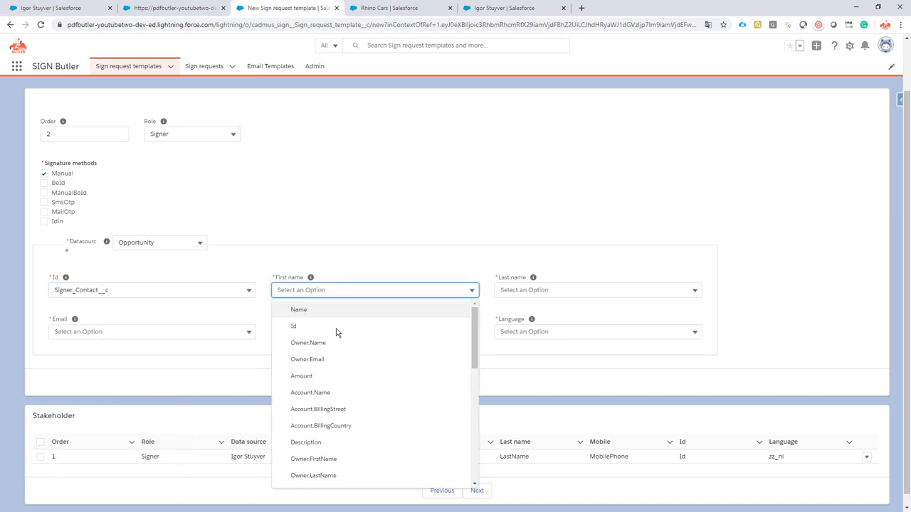
pyautogui.scroll(-15, 340, 349)
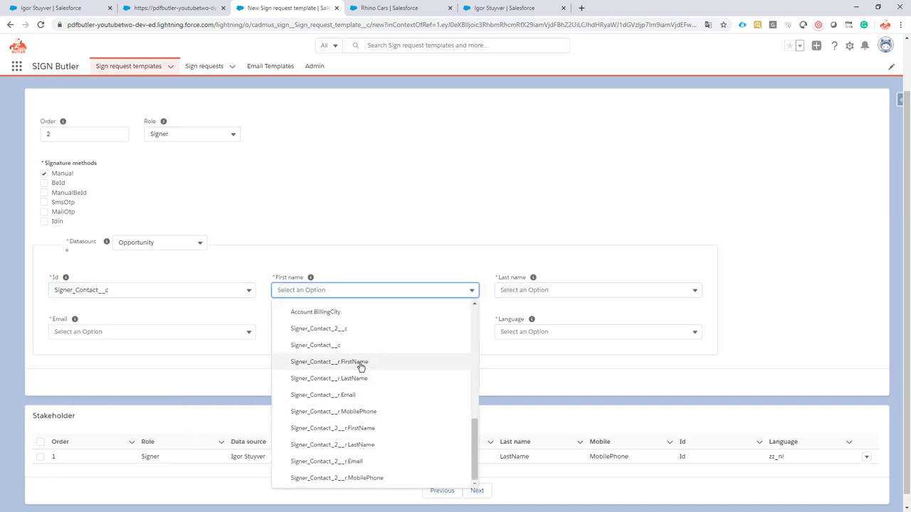
pyautogui.click(358, 361)
pyautogui.click(531, 288)
pyautogui.scroll(-5, 510, 365)
pyautogui.scroll(-10, 620, 388)
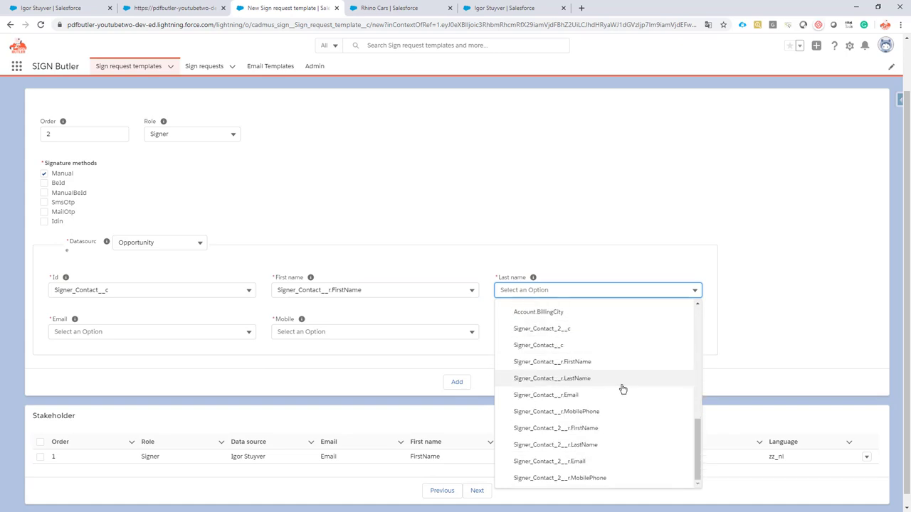
pyautogui.click(590, 377)
# - Map Email and MobilePhone to Signer_Contact__r, set language 'Not mapped: Use English', add the signer, continue
pyautogui.click(121, 331)
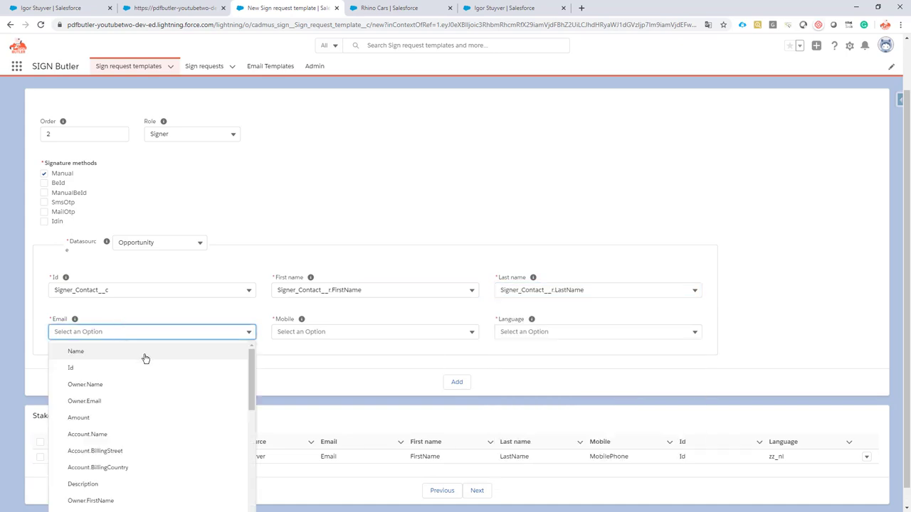
pyautogui.scroll(-10, 149, 368)
pyautogui.click(145, 436)
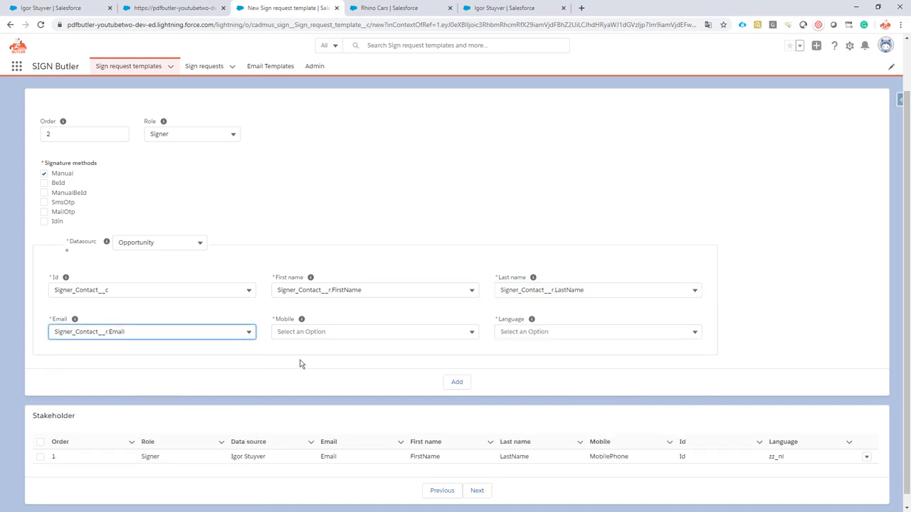
pyautogui.click(301, 331)
pyautogui.scroll(-10, 370, 421)
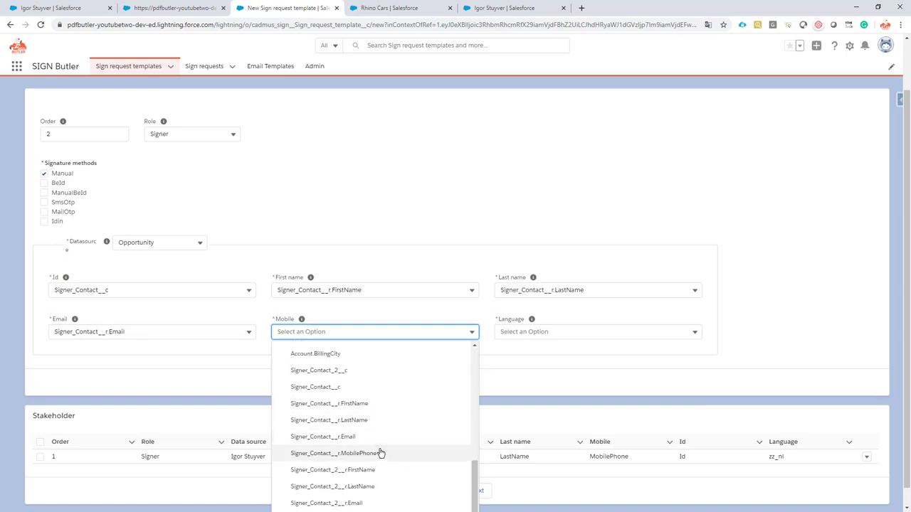
pyautogui.click(378, 453)
pyautogui.click(539, 332)
pyautogui.scroll(-10, 571, 397)
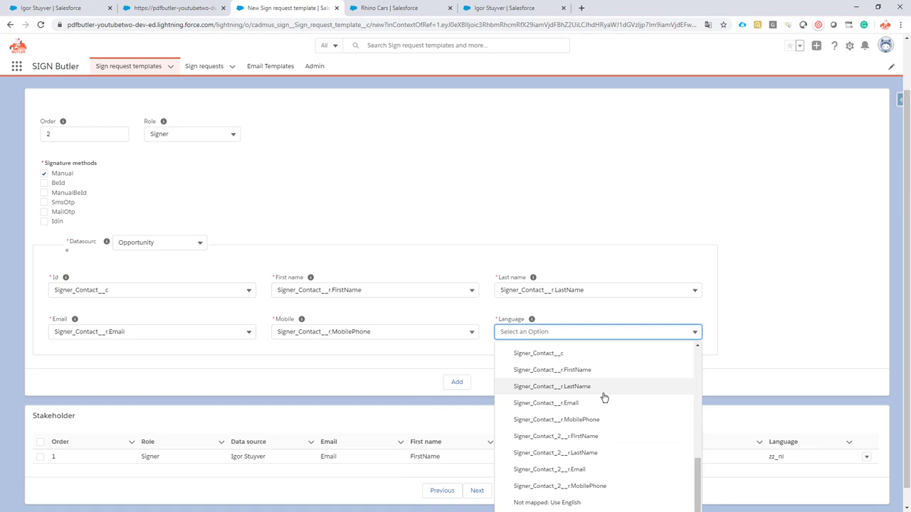
pyautogui.scroll(-1, 588, 466)
pyautogui.click(588, 470)
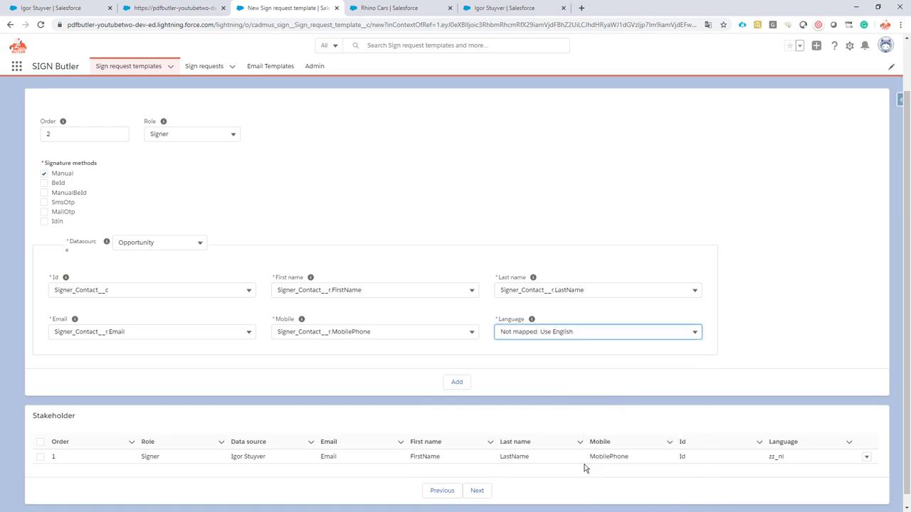
pyautogui.click(457, 381)
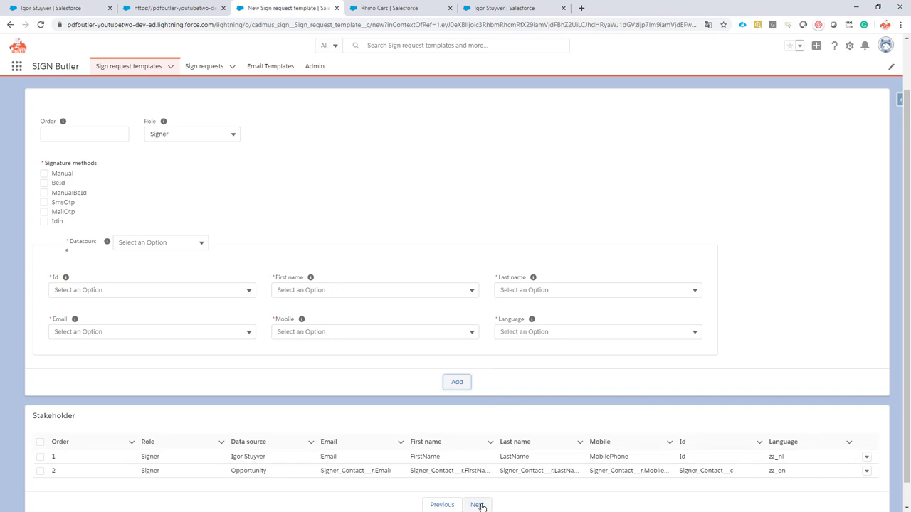
pyautogui.click(477, 505)
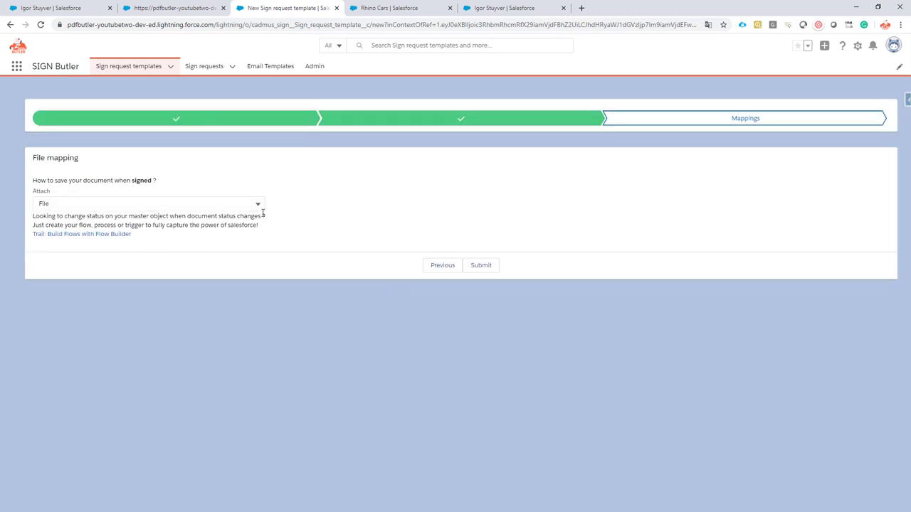
# - Submit the 'Sign Butler Demo - Static Signer' template and view the Recently Viewed templates list
pyautogui.click(486, 267)
pyautogui.click(139, 68)
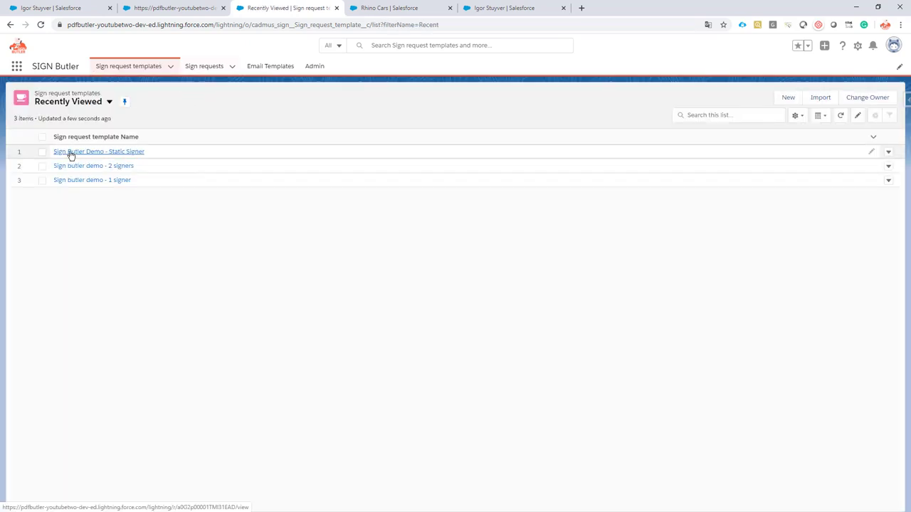
# - Set Request Signature Act's Sign Request Template to 'Sign Butler Demo - Static Signer' and save
pyautogui.click(59, 10)
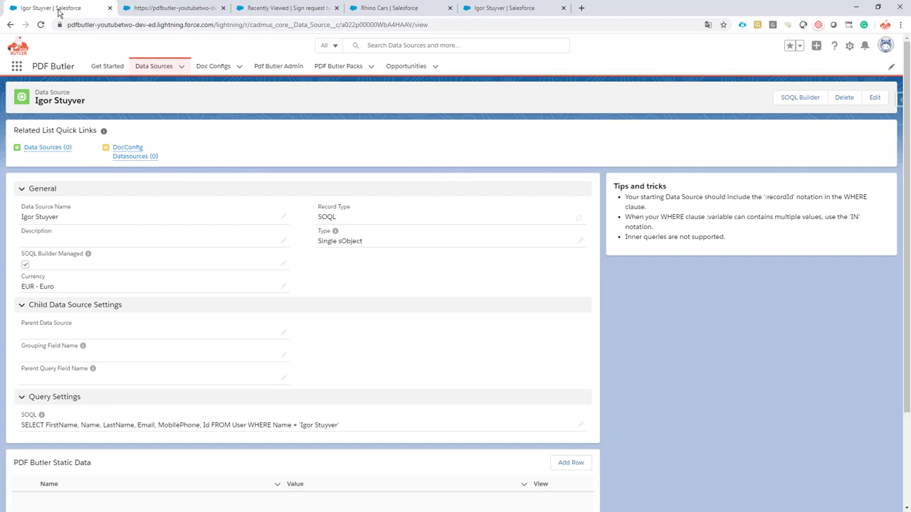
pyautogui.click(339, 66)
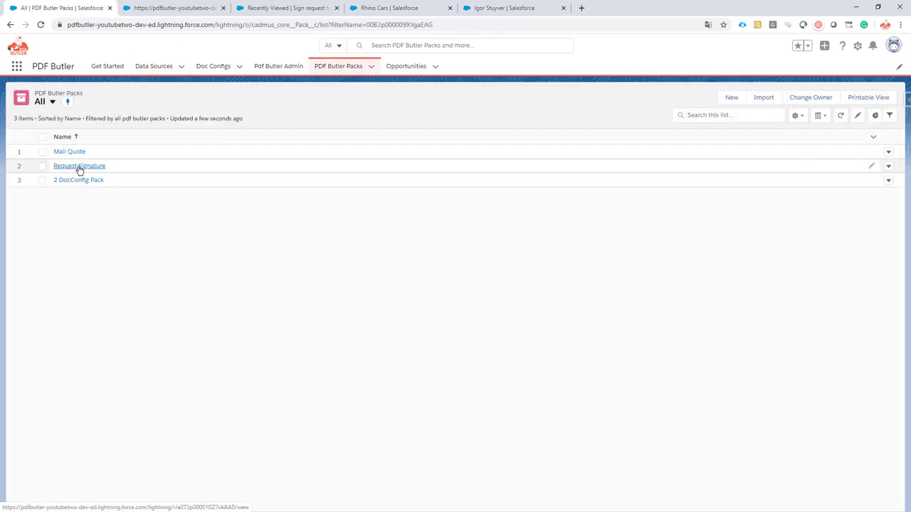
pyautogui.click(80, 167)
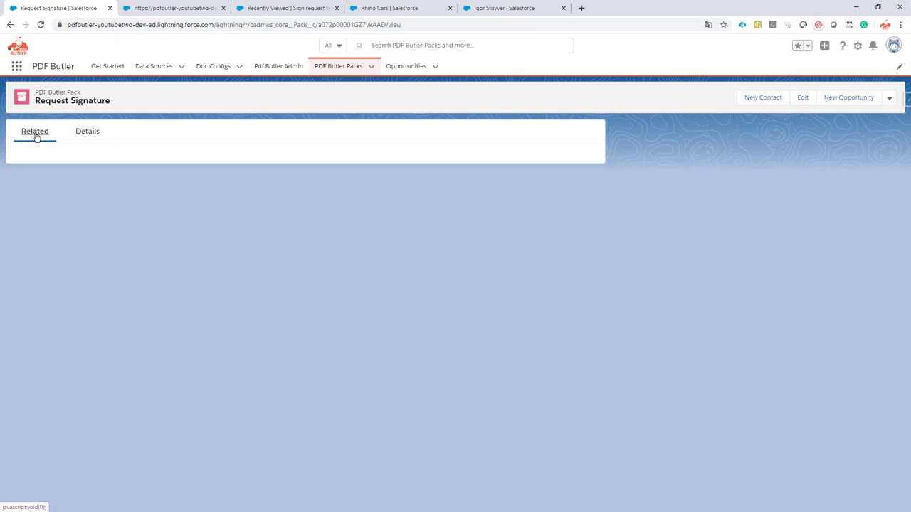
pyautogui.click(59, 204)
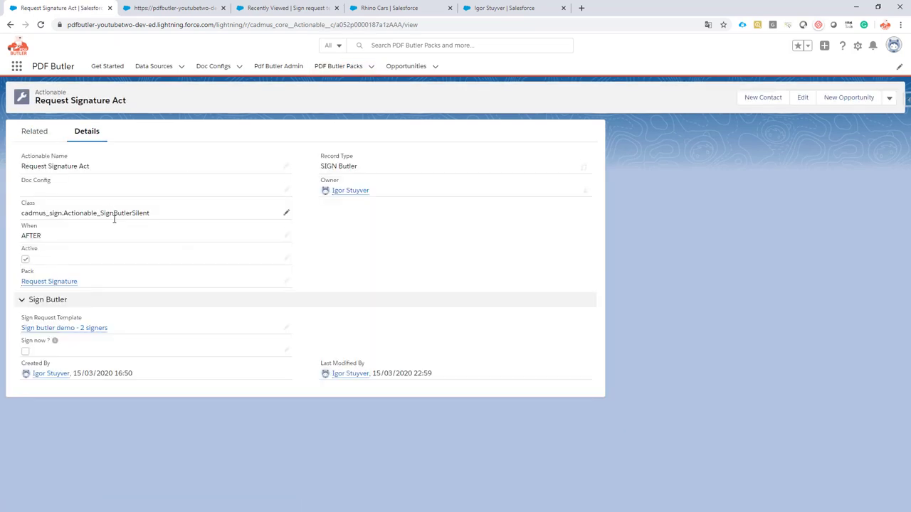
pyautogui.click(284, 330)
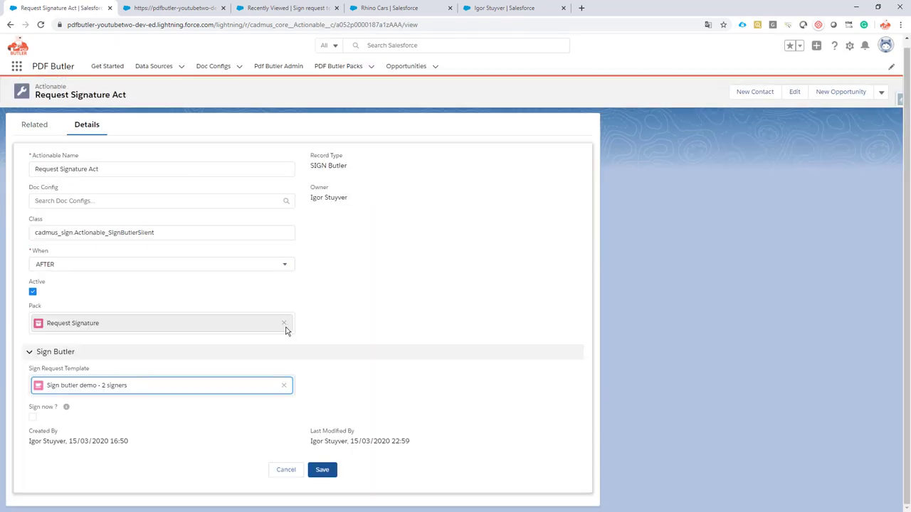
pyautogui.click(283, 387)
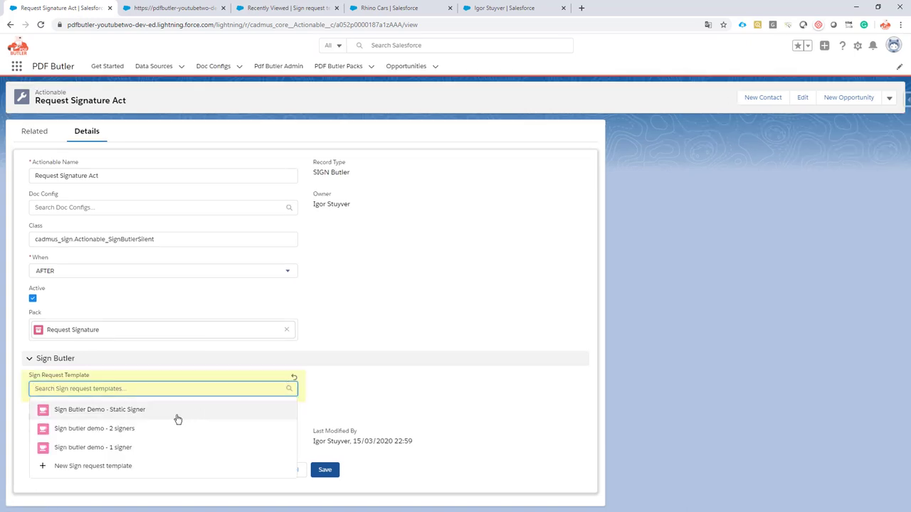
pyautogui.click(145, 412)
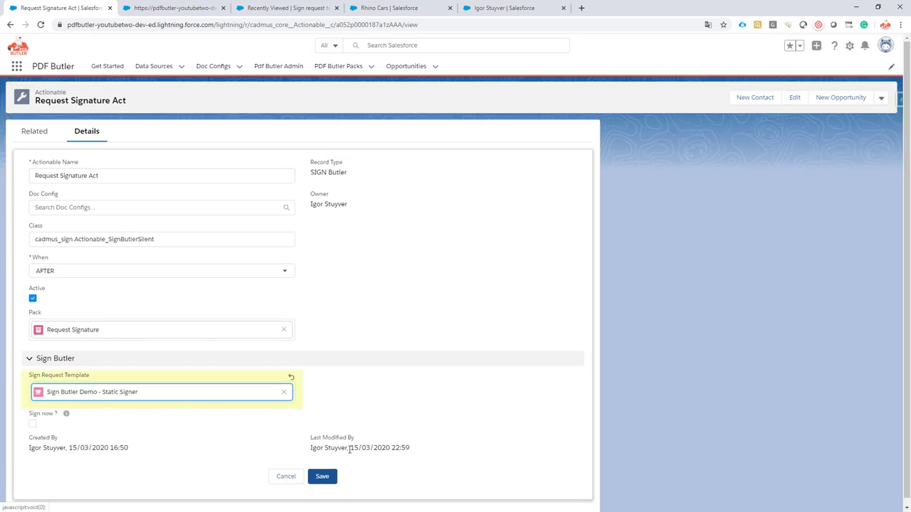
pyautogui.click(324, 477)
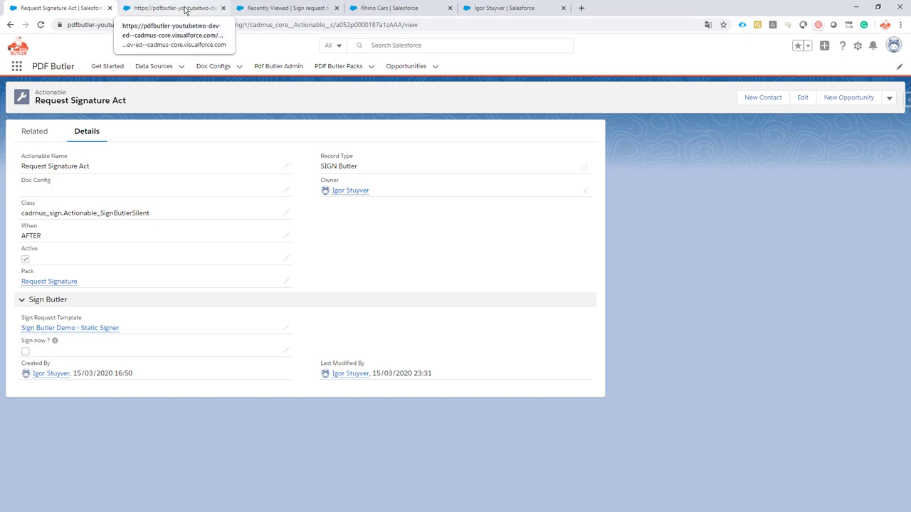
# - Generate the Rhino Cars SIGN Quote in PDF Butler and send it out for signing
pyautogui.click(385, 9)
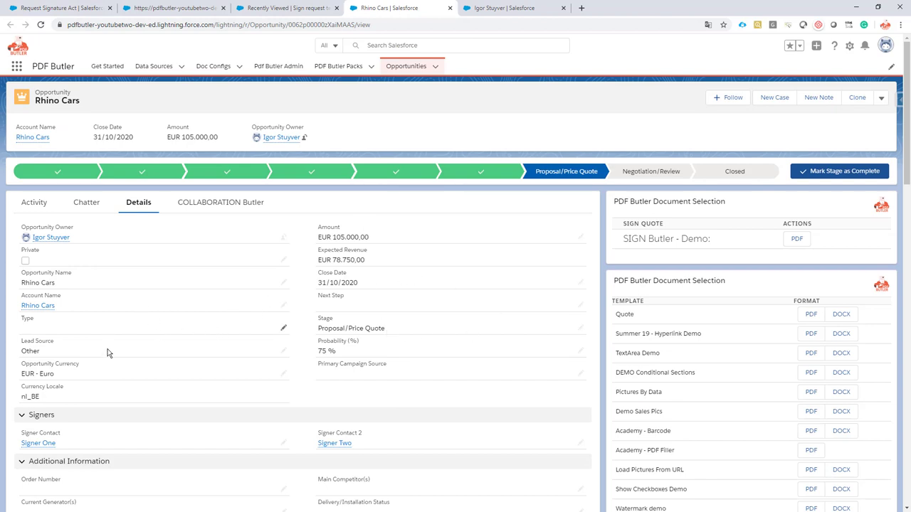
pyautogui.click(798, 239)
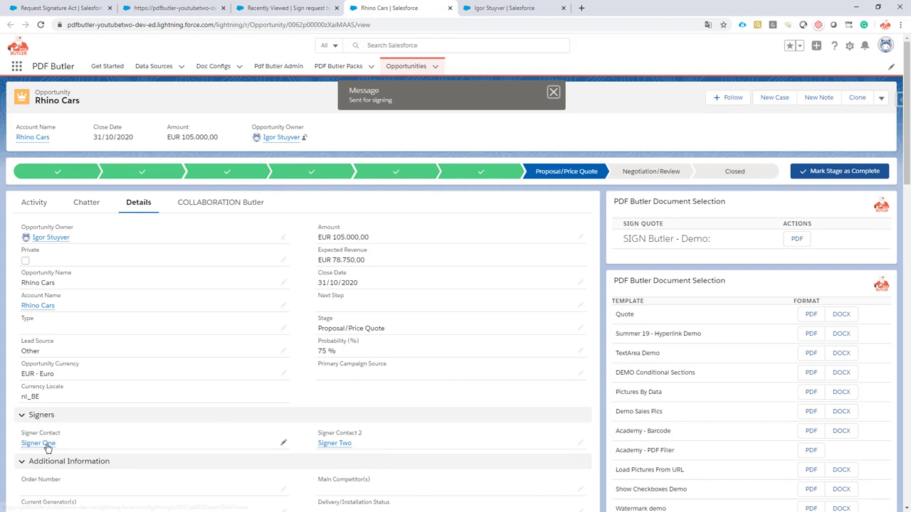
pyautogui.moveTo(42, 444)
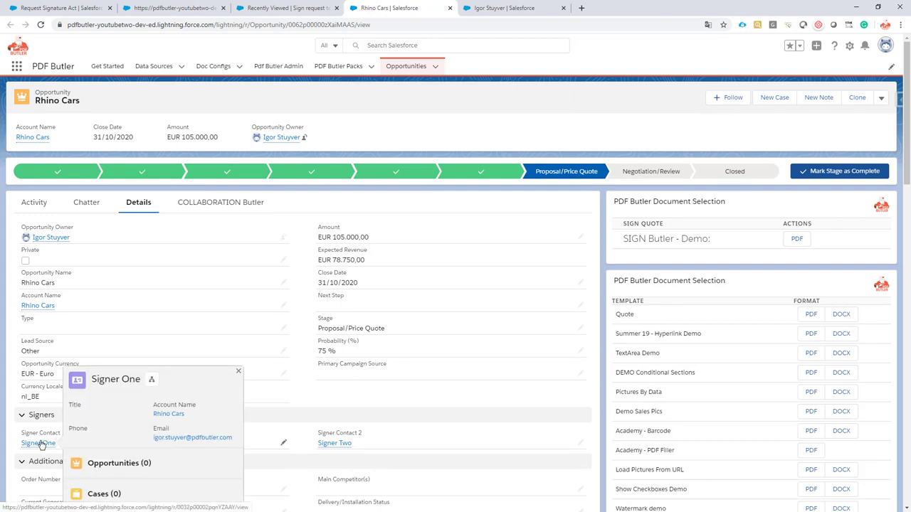
pyautogui.click(290, 10)
# - Open the top Rhino Cars entry in Sign requests and review its 0/2 signatures and two signers
pyautogui.click(204, 66)
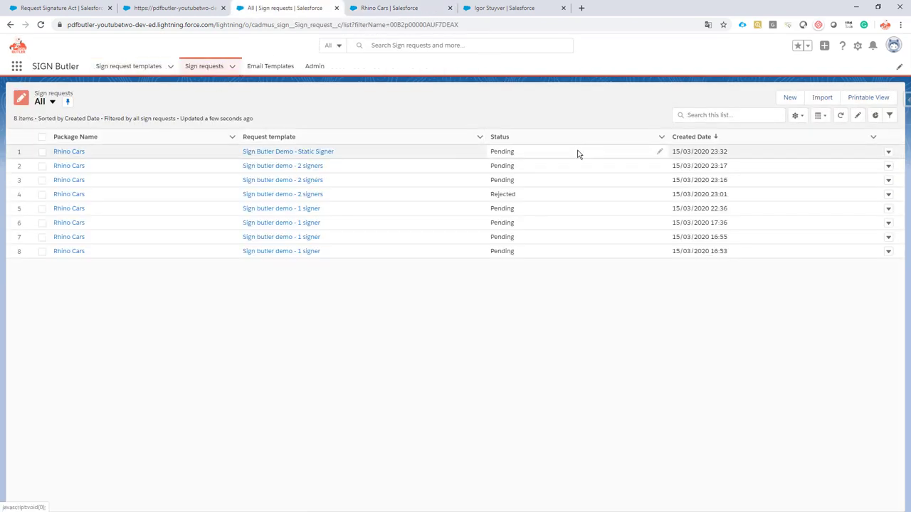
pyautogui.click(75, 154)
pyautogui.scroll(-3, 157, 192)
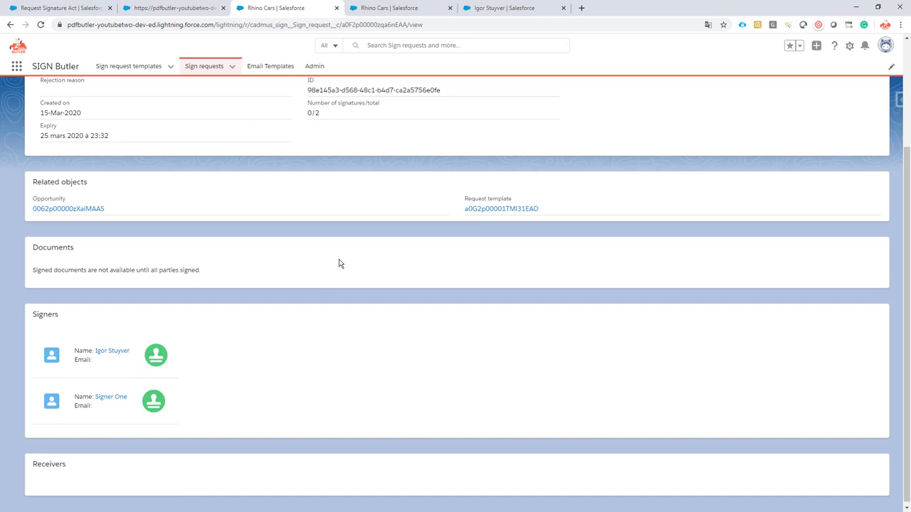
pyautogui.scroll(2, 343, 261)
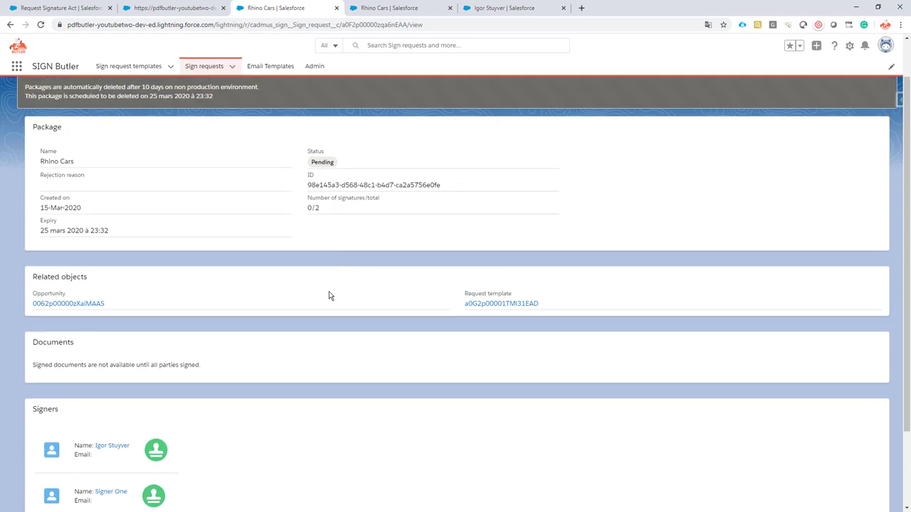